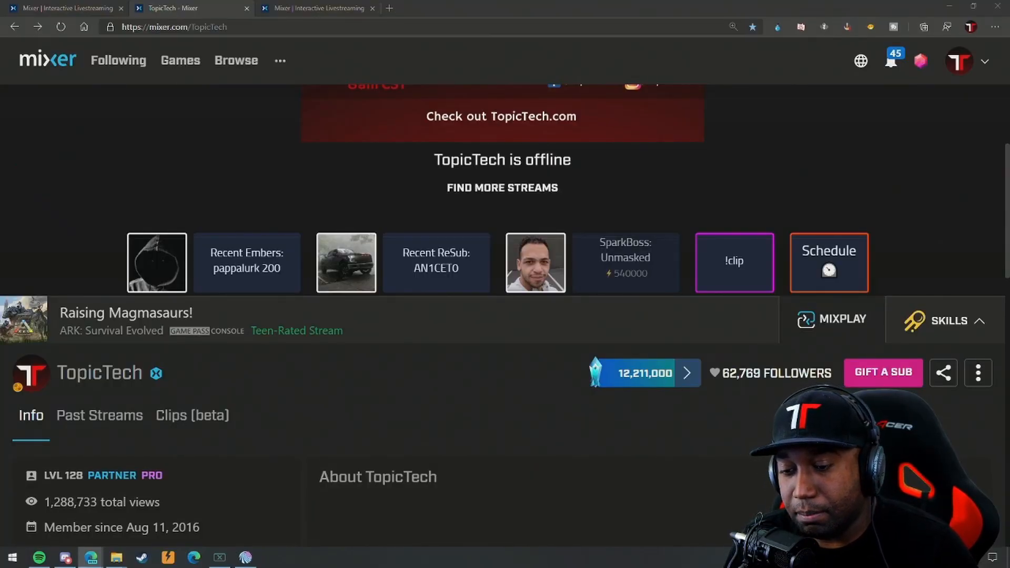
# Bring up the SB project's build page in the Mixer interactive editor and view the default scene's controls.
pyautogui.click(245, 557)
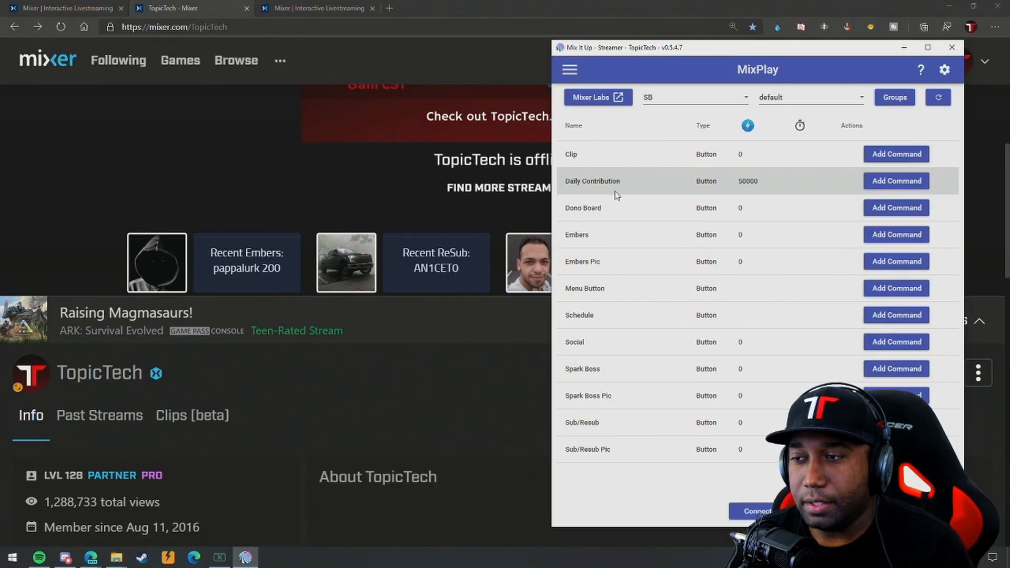
pyautogui.click(83, 8)
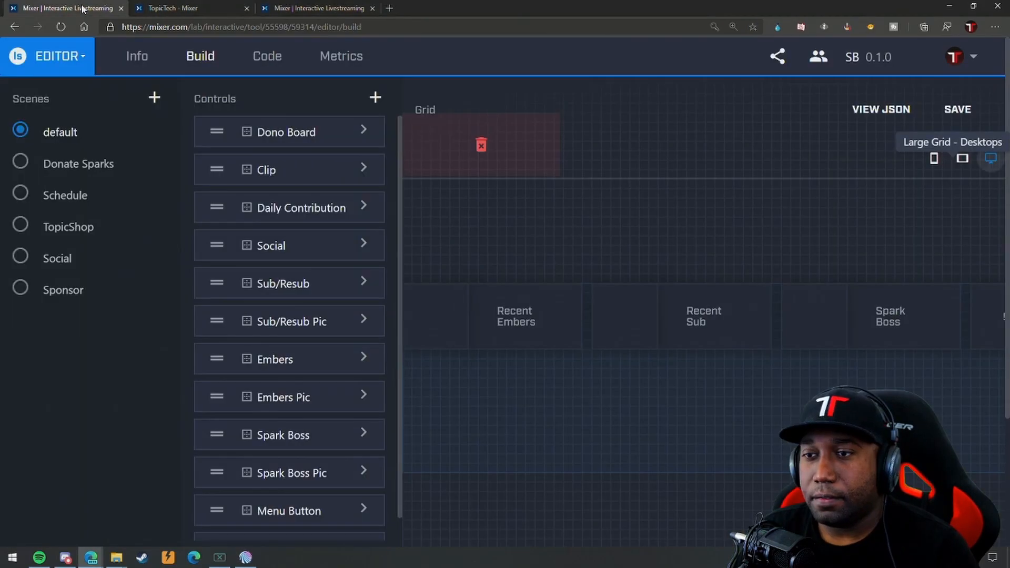
pyautogui.scroll(-2, 491, 178)
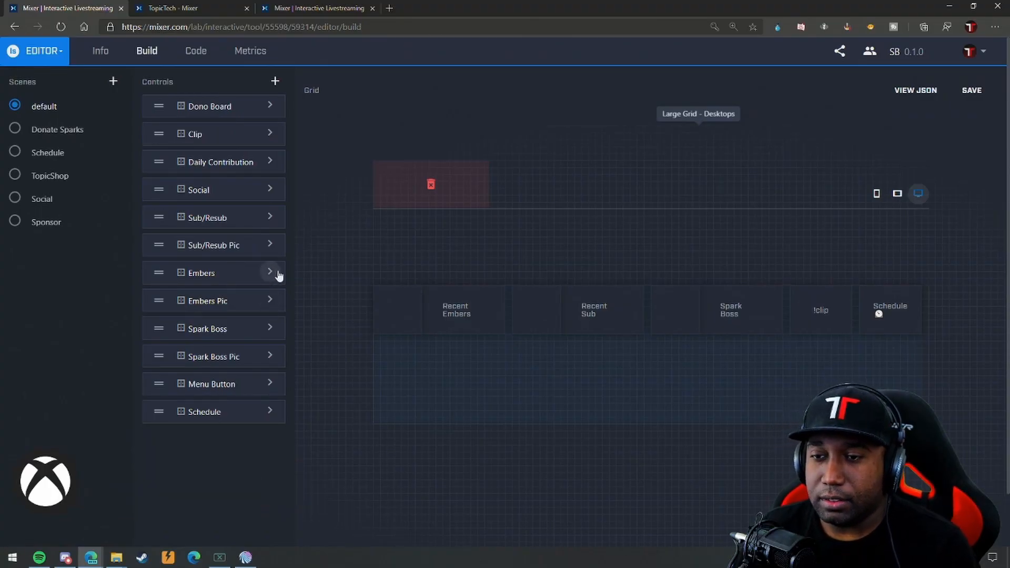
# Switch to Mix It Up, open its Events list and place the window beside the editor's control list.
pyautogui.hotkey('alt', 'Tab')
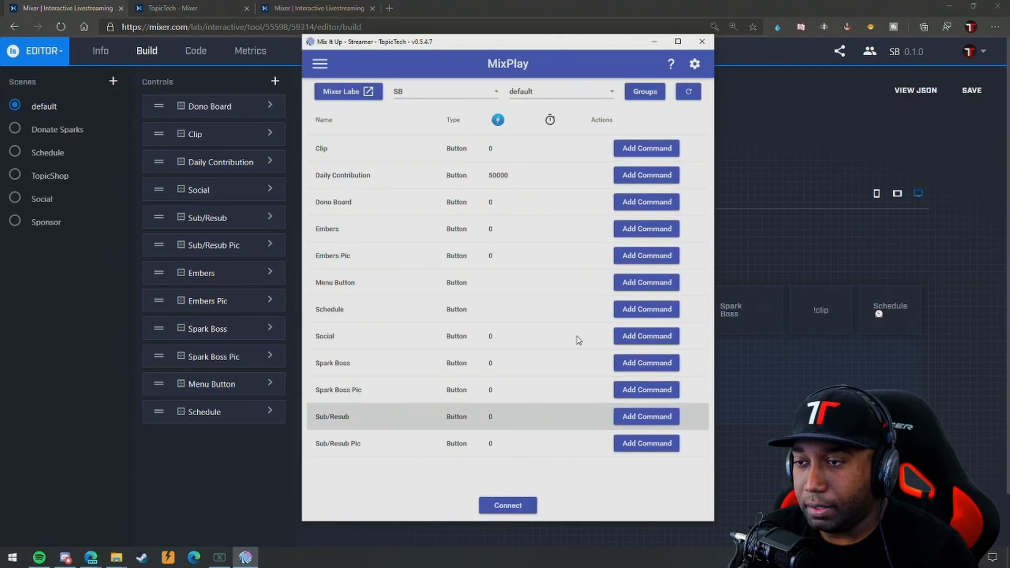
pyautogui.moveTo(434, 48); pyautogui.dragTo(453, 39)
pyautogui.click(338, 57)
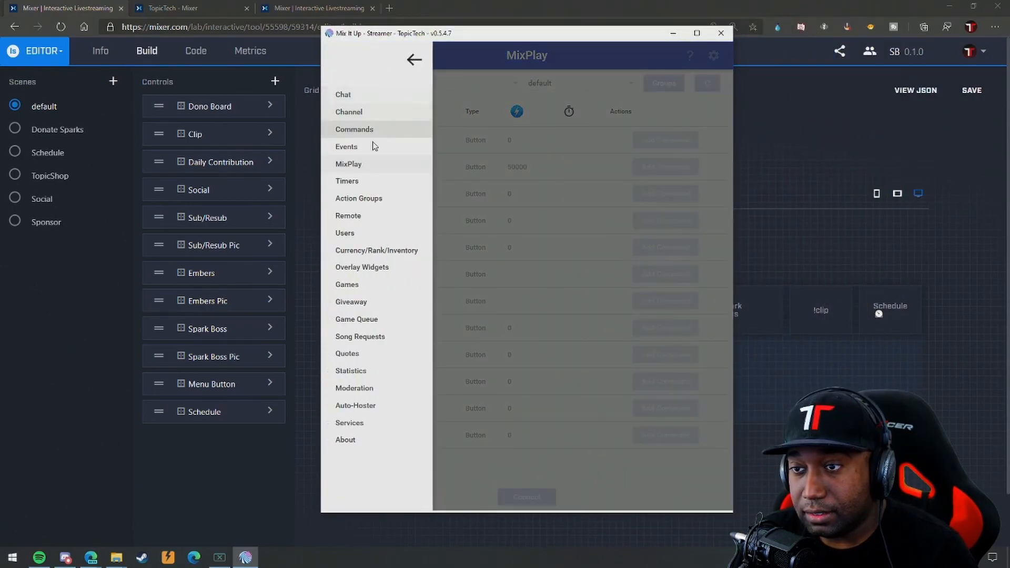
pyautogui.click(371, 150)
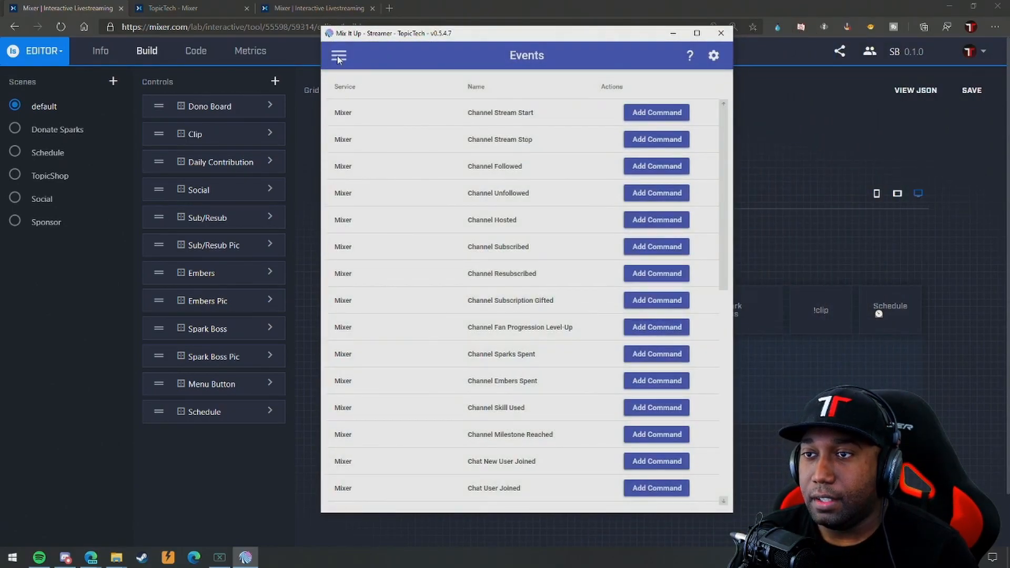
pyautogui.click(339, 59)
pyautogui.click(362, 149)
pyautogui.moveTo(466, 45); pyautogui.dragTo(654, 44)
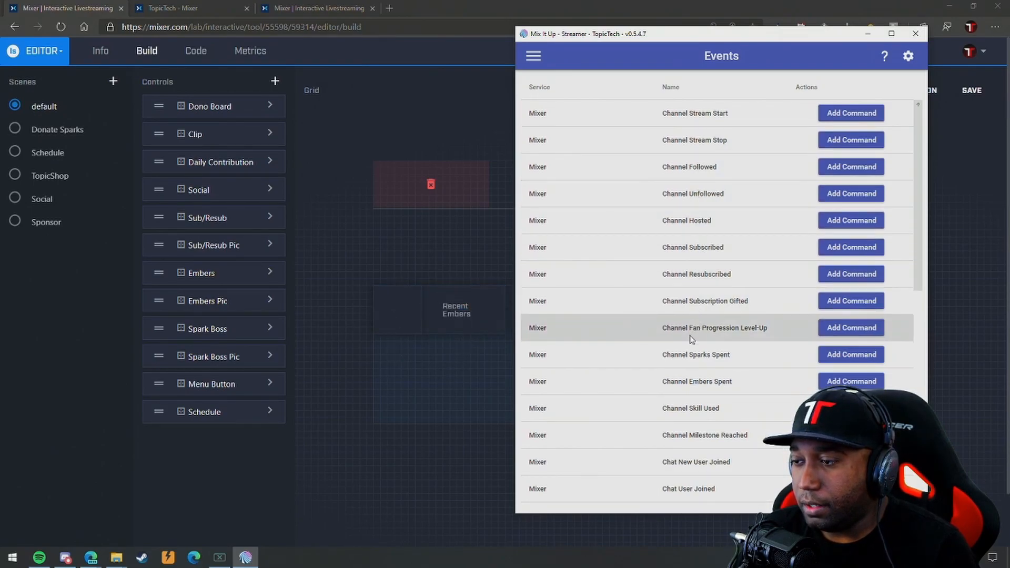
# Create an advanced command for the Channel Embers Spent event.
pyautogui.scroll(-1, 682, 357)
pyautogui.scroll(-1, 682, 358)
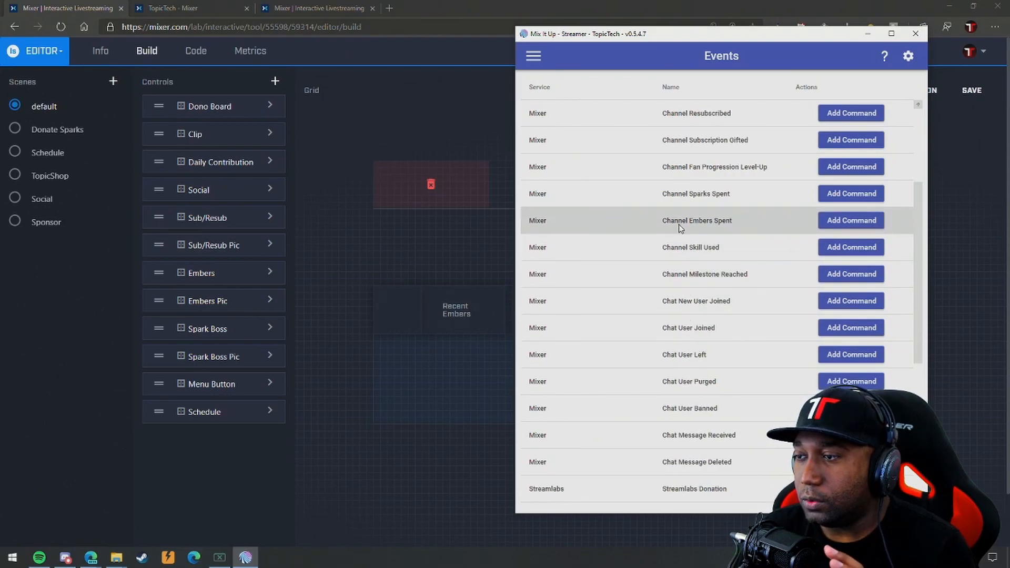
pyautogui.click(839, 224)
pyautogui.moveTo(490, 129); pyautogui.dragTo(304, 108)
pyautogui.click(460, 297)
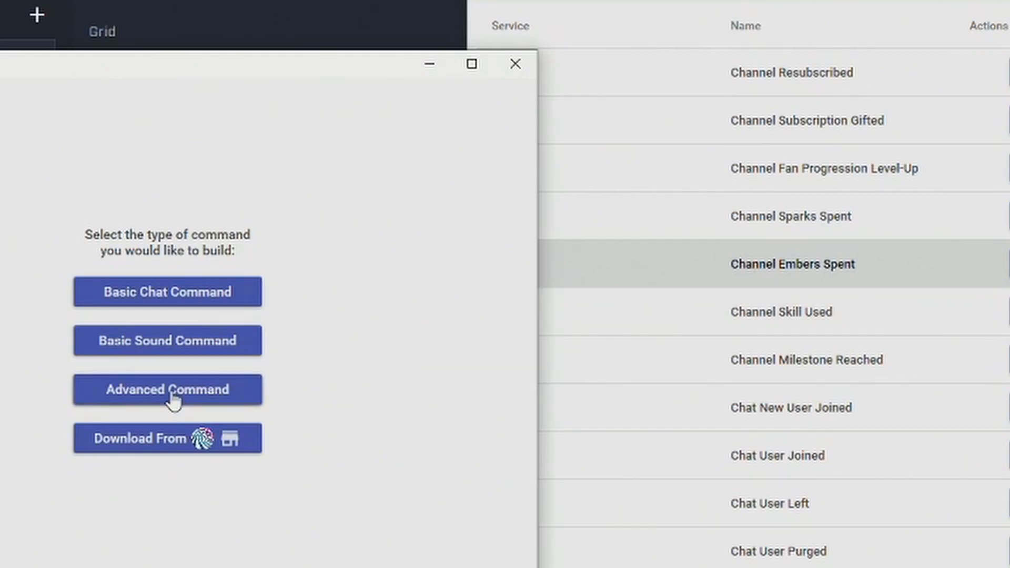
pyautogui.click(206, 403)
# Add a MixPlay action to the Channel Embers Spent command.
pyautogui.moveTo(108, 74); pyautogui.dragTo(467, 79)
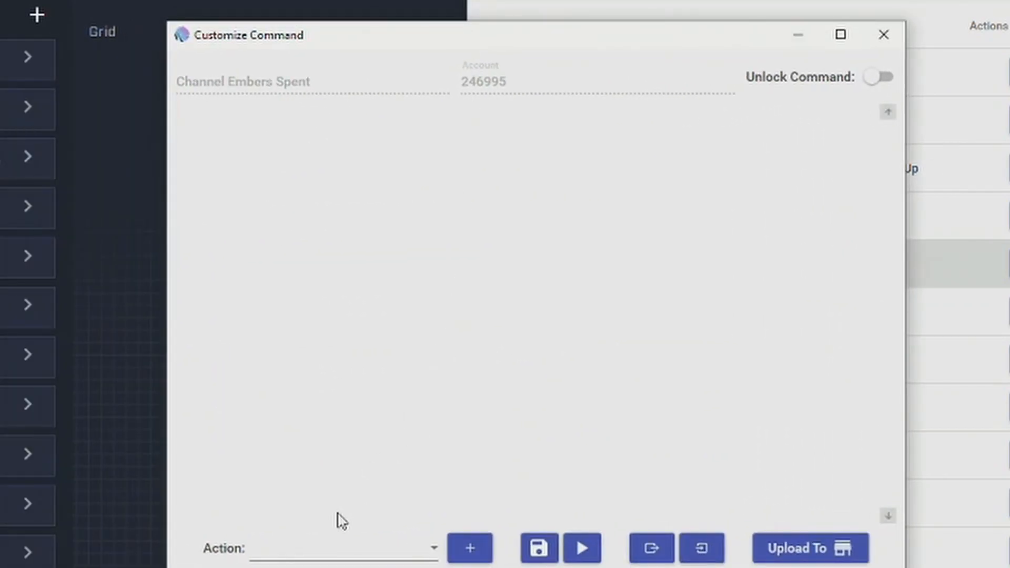
pyautogui.click(312, 555)
pyautogui.scroll(-5, 343, 421)
pyautogui.scroll(3, 343, 415)
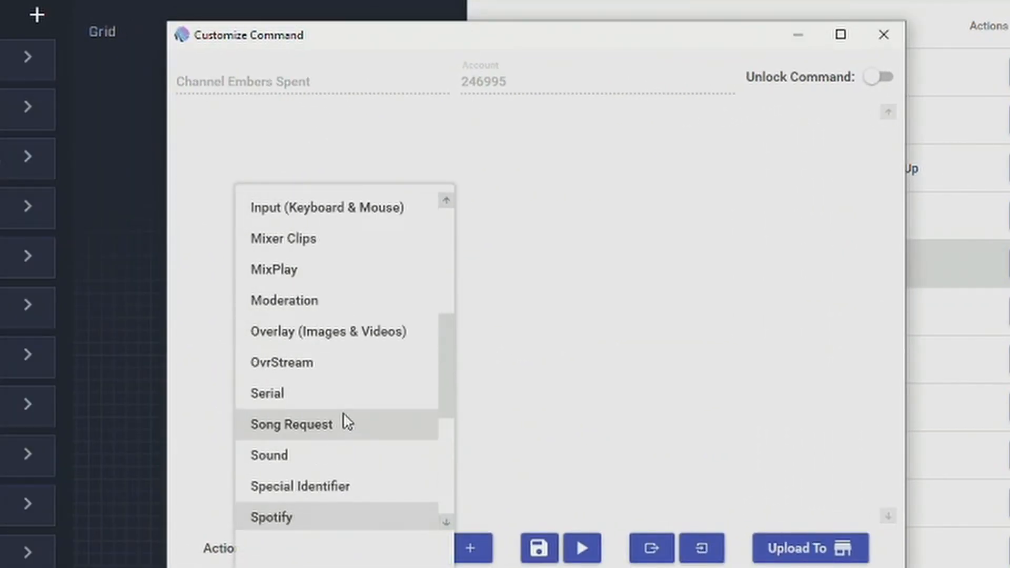
pyautogui.click(343, 375)
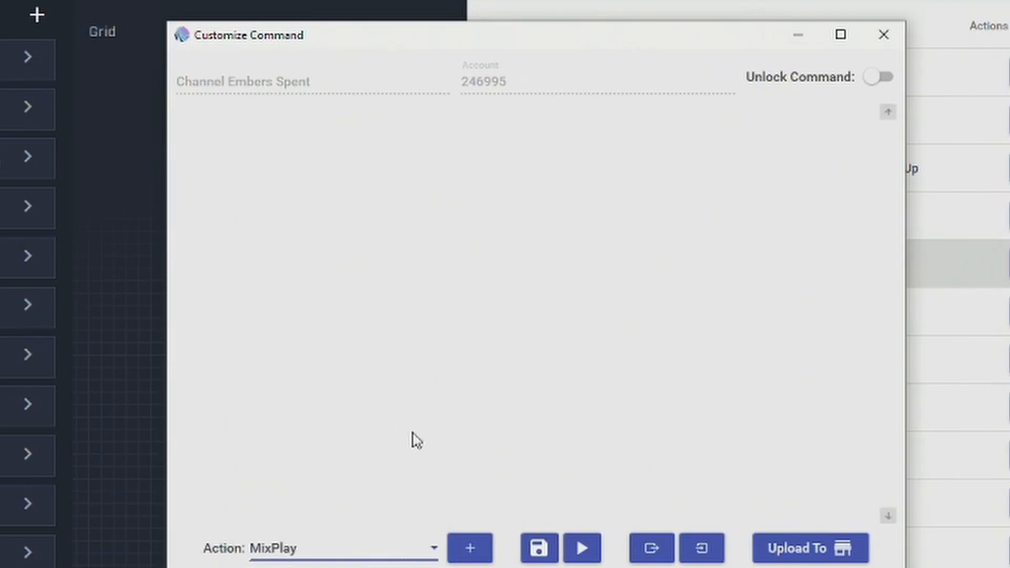
pyautogui.click(460, 547)
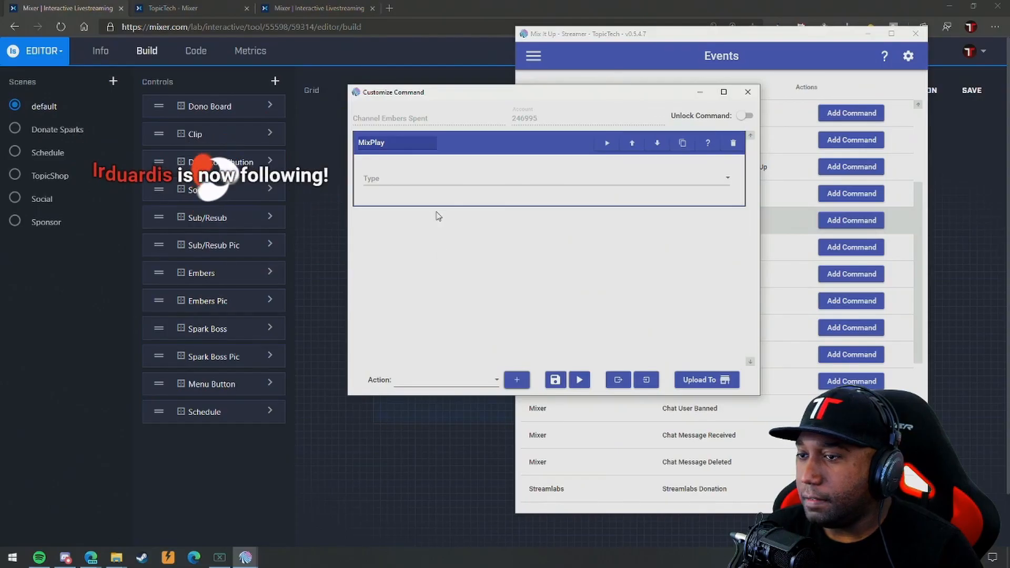
# Set the MixPlay action's type to Update Control and its control ID to Embers.
pyautogui.click(416, 183)
pyautogui.scroll(-2, 413, 252)
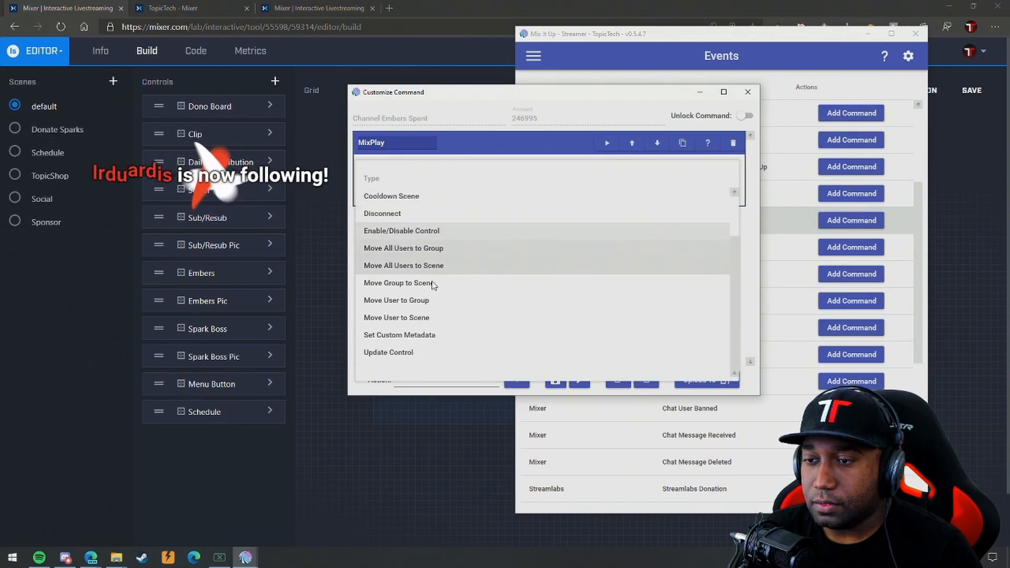
pyautogui.click(421, 351)
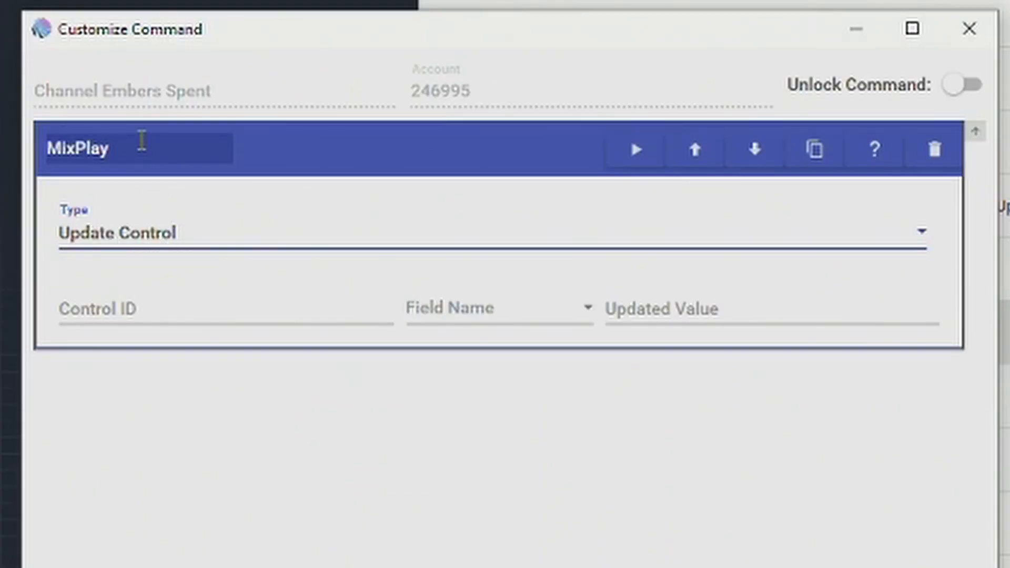
pyautogui.click(180, 306)
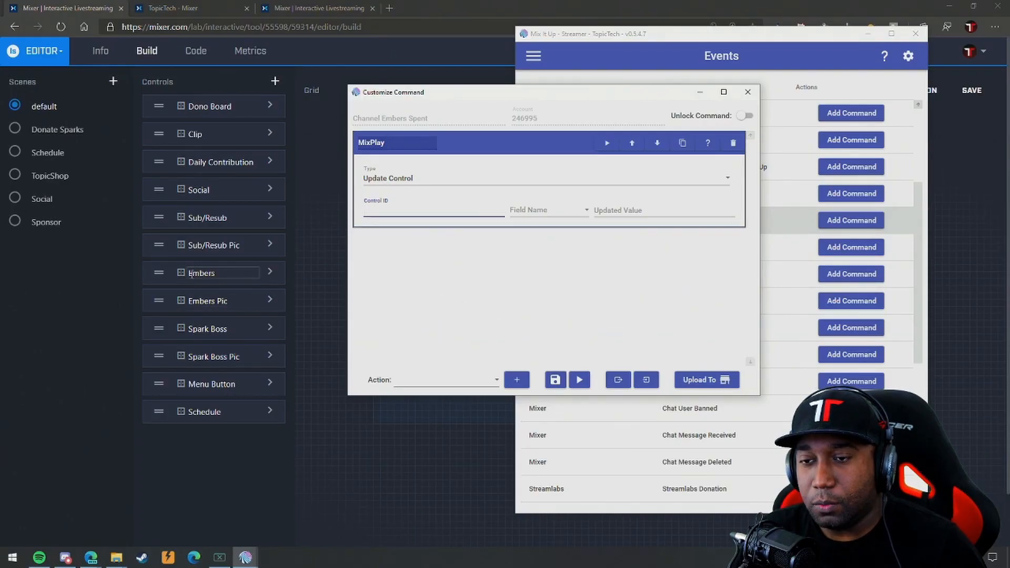
pyautogui.write('Embers')
# Make the action update the Text field with the value "Recent Embers: $username $embersamount", and check the entry.
pyautogui.click(547, 210)
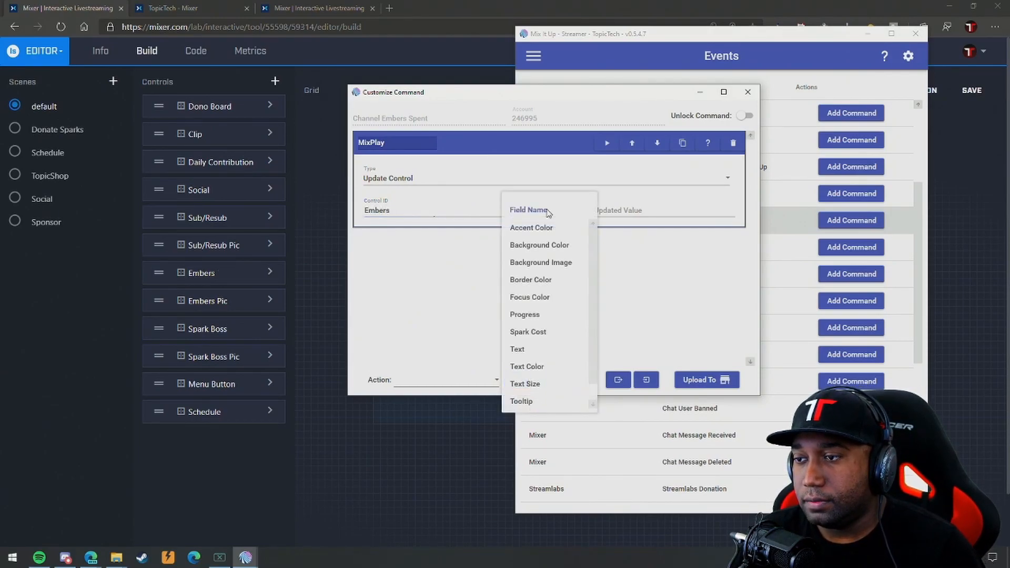
pyautogui.scroll(-1, 546, 306)
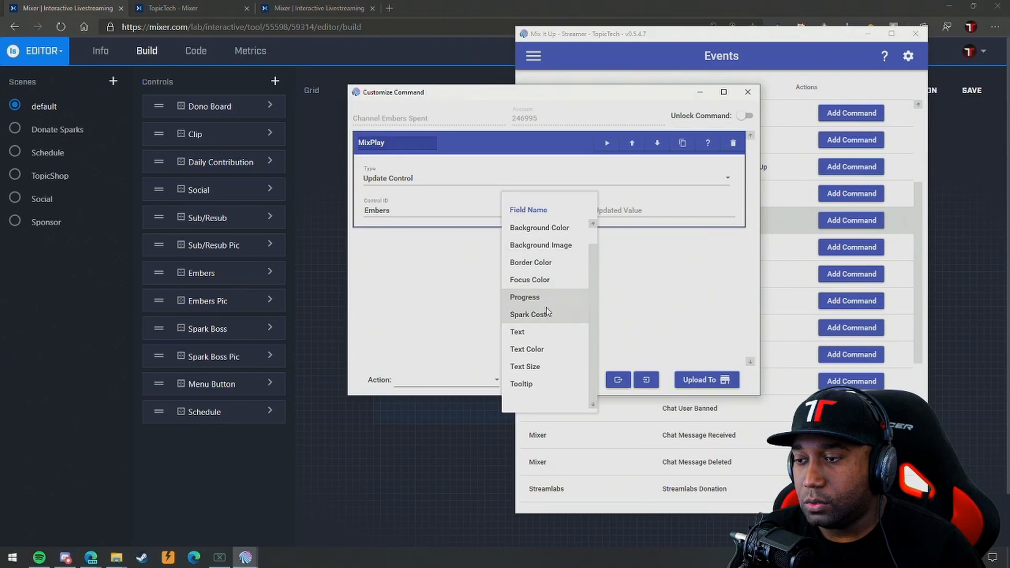
pyautogui.click(543, 335)
pyautogui.click(635, 210)
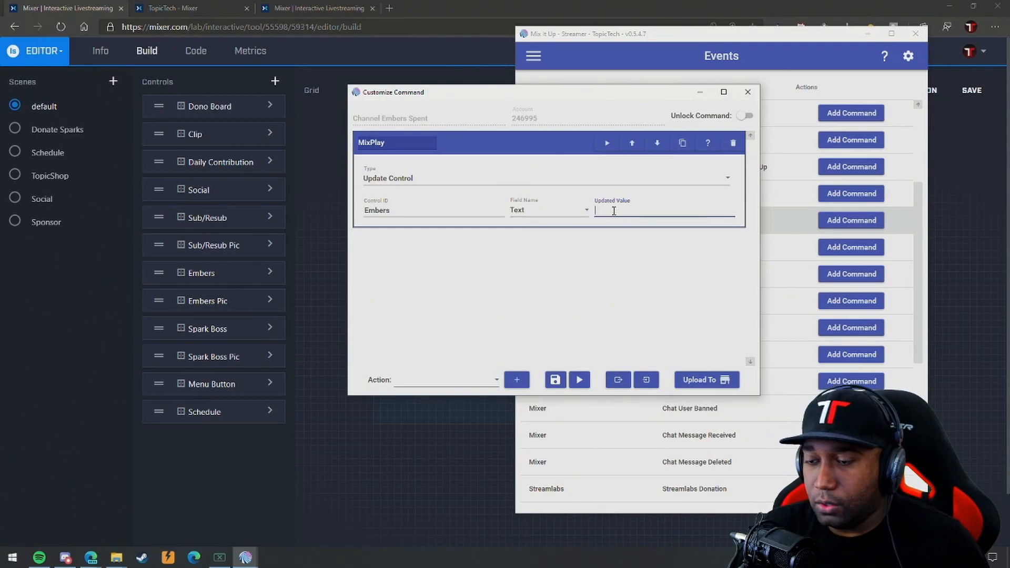
pyautogui.write('Recent Embers:')
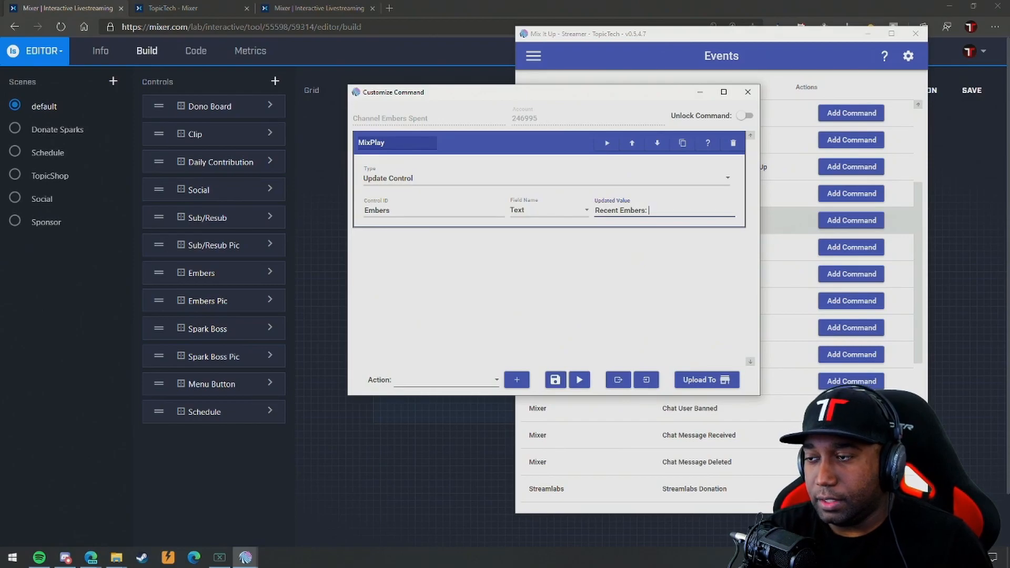
pyautogui.write('$')
pyautogui.write('username')
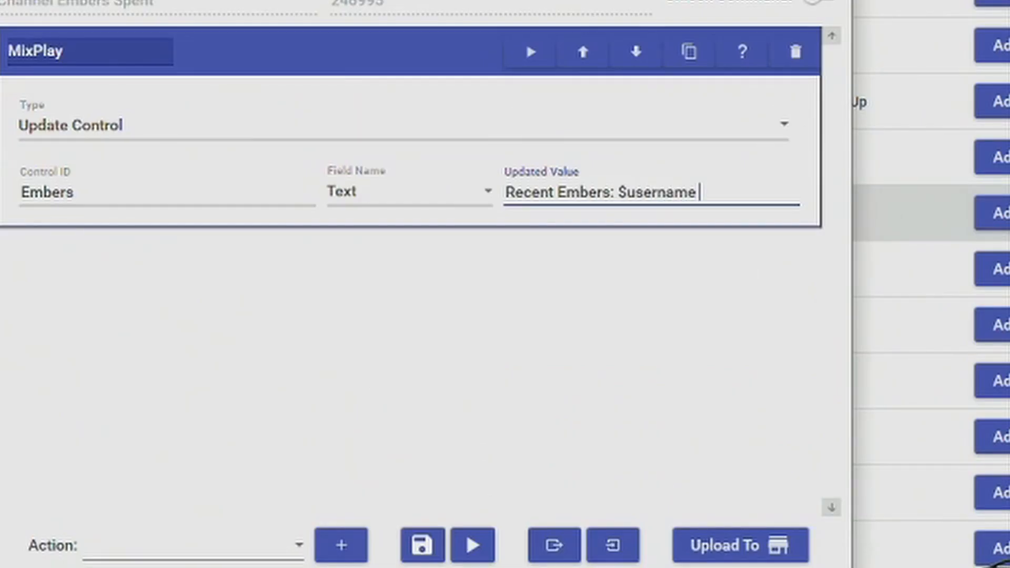
pyautogui.write(' $embers')
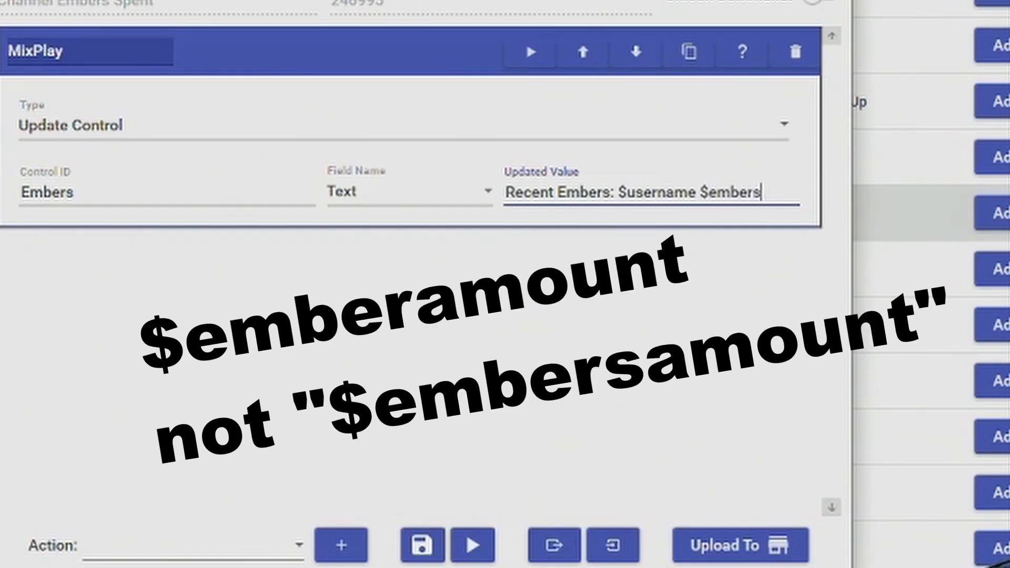
pyautogui.write('amount')
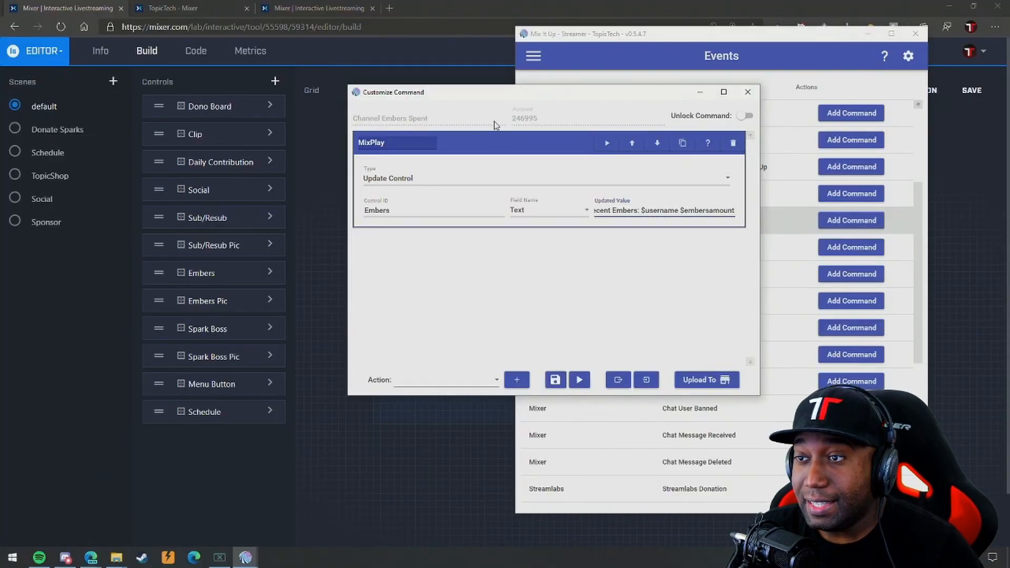
pyautogui.moveTo(473, 93); pyautogui.dragTo(605, 92)
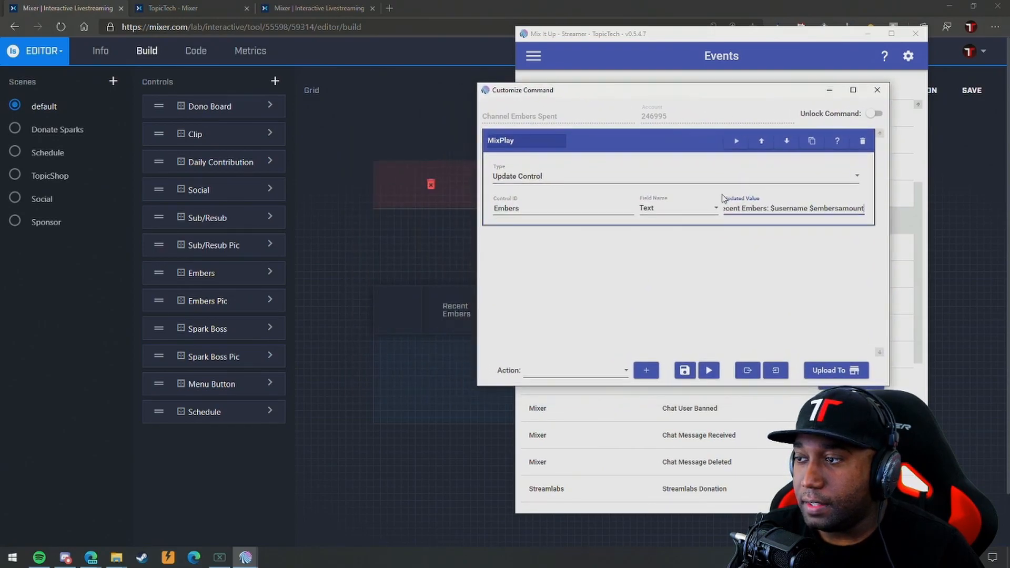
pyautogui.moveTo(733, 208); pyautogui.dragTo(765, 209)
pyautogui.click(801, 208)
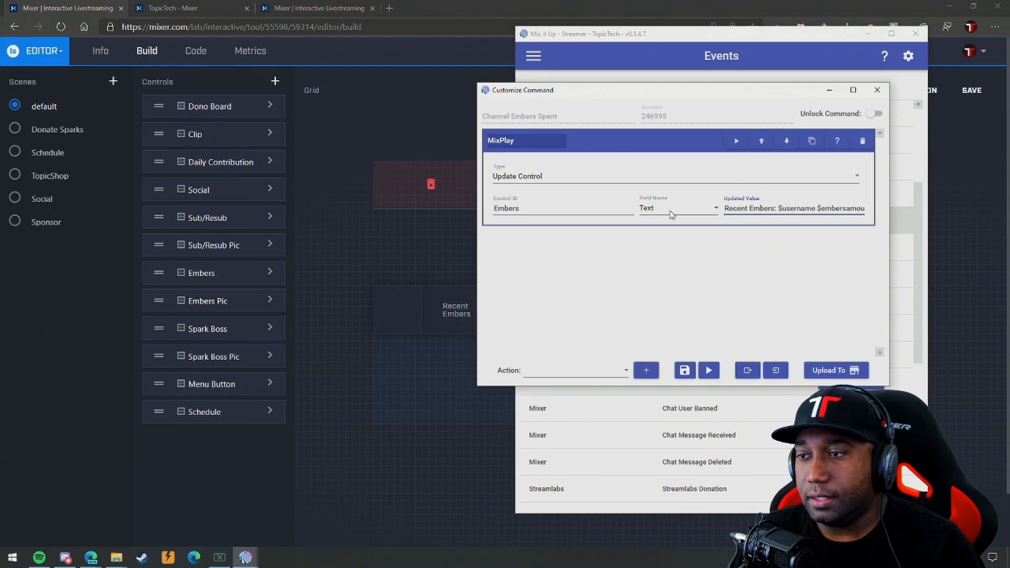
# Duplicate the MixPlay action and expand both the original and the copy.
pyautogui.click(805, 142)
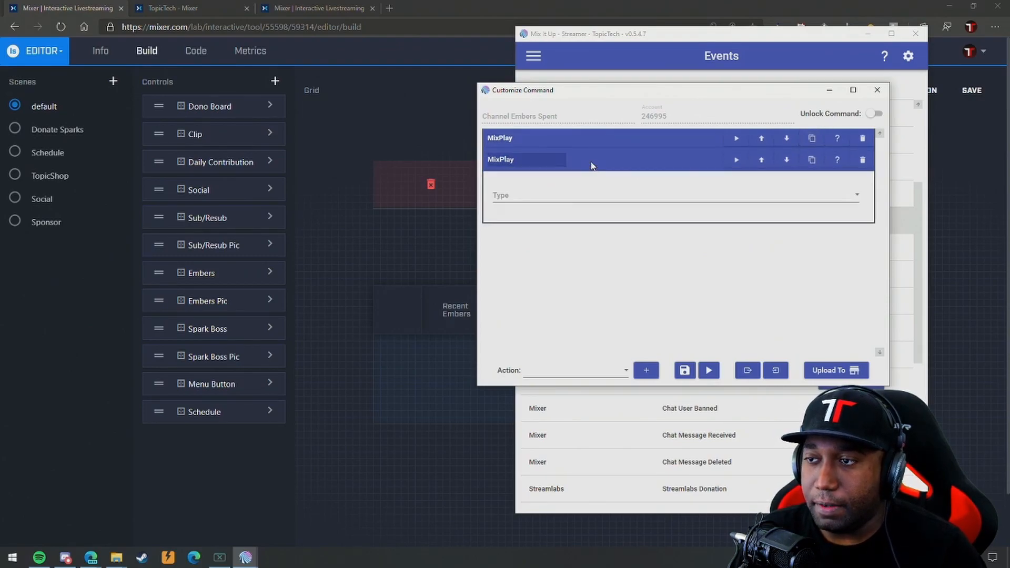
pyautogui.click(593, 164)
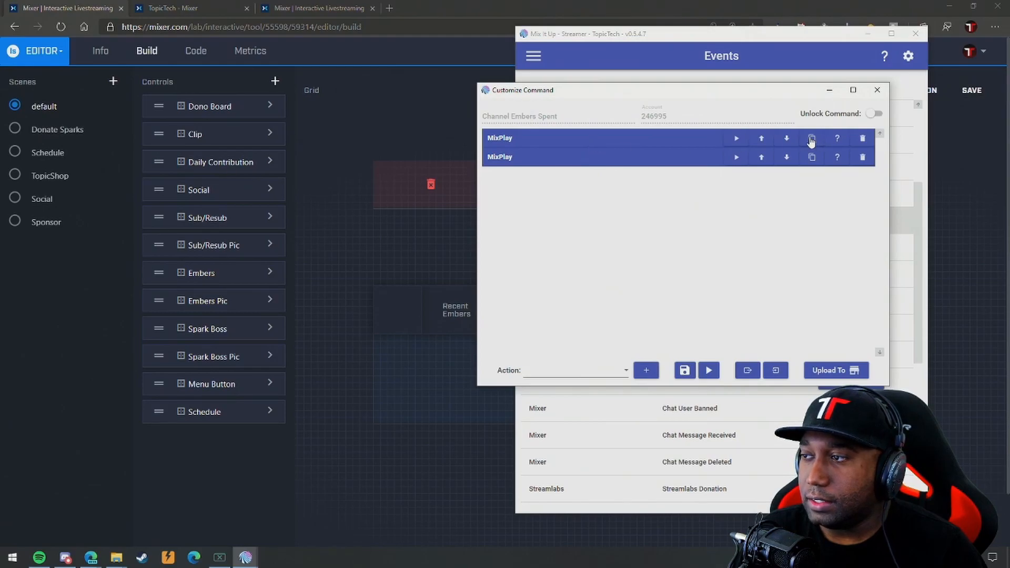
pyautogui.click(653, 162)
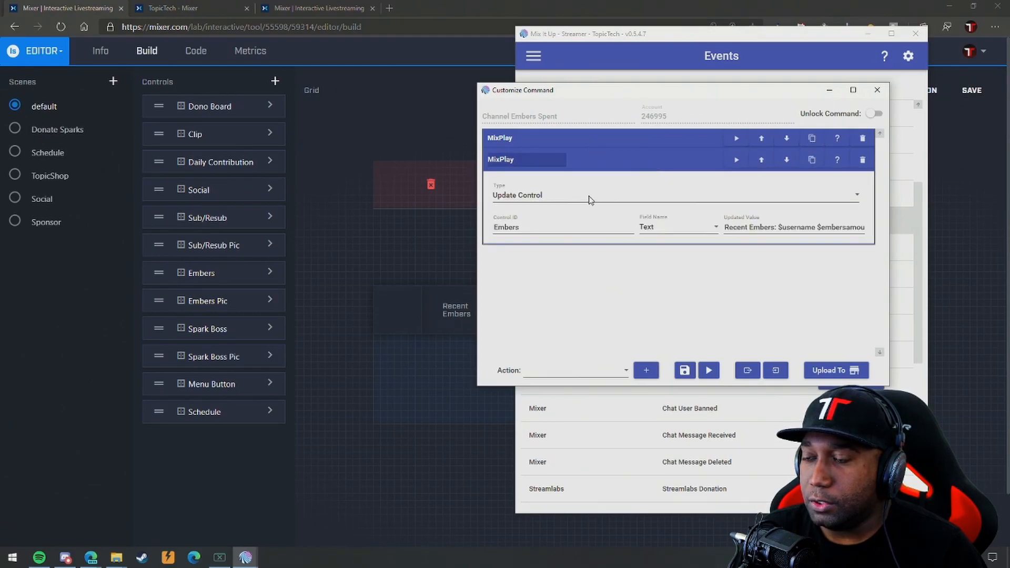
pyautogui.click(564, 142)
# Set the duplicated action's control ID to Embers Pic and its field name to Background Image.
pyautogui.click(537, 305)
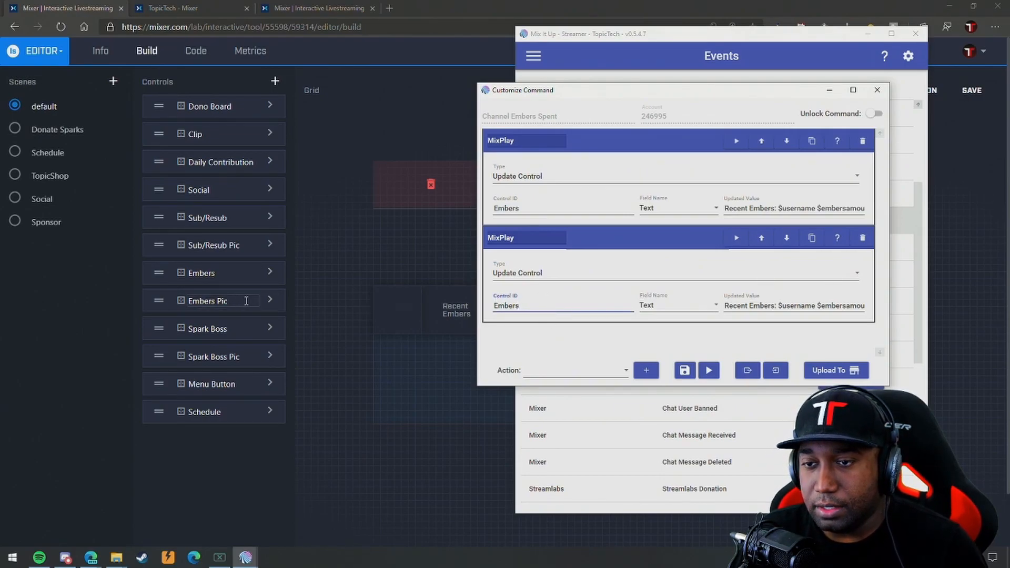
pyautogui.write('Pic')
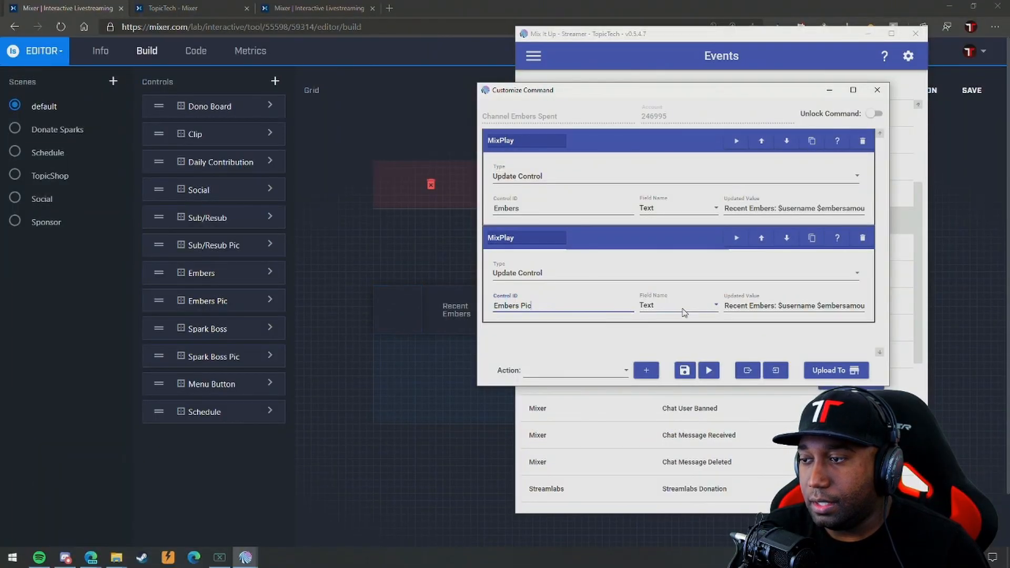
pyautogui.click(679, 306)
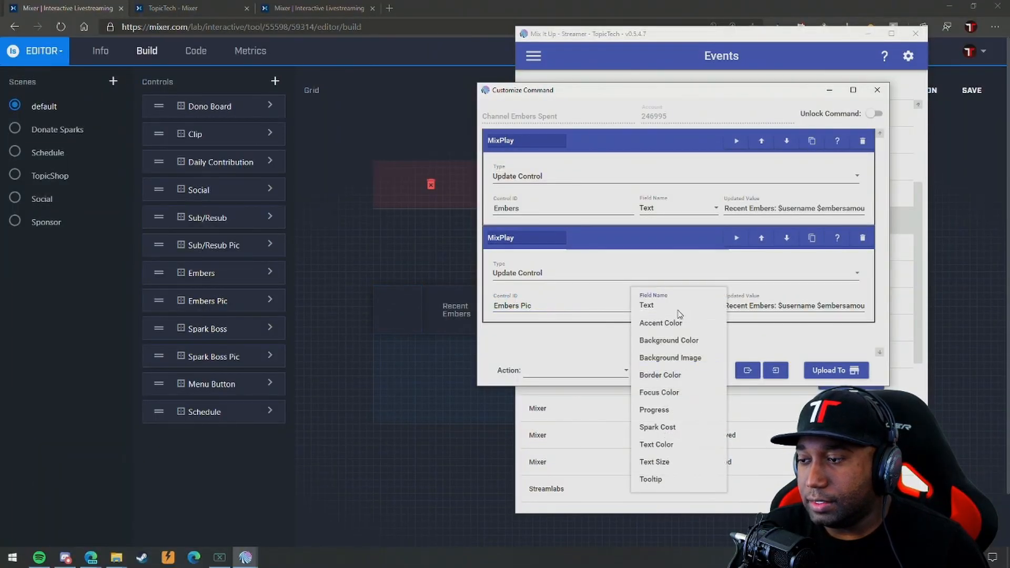
pyautogui.click(679, 359)
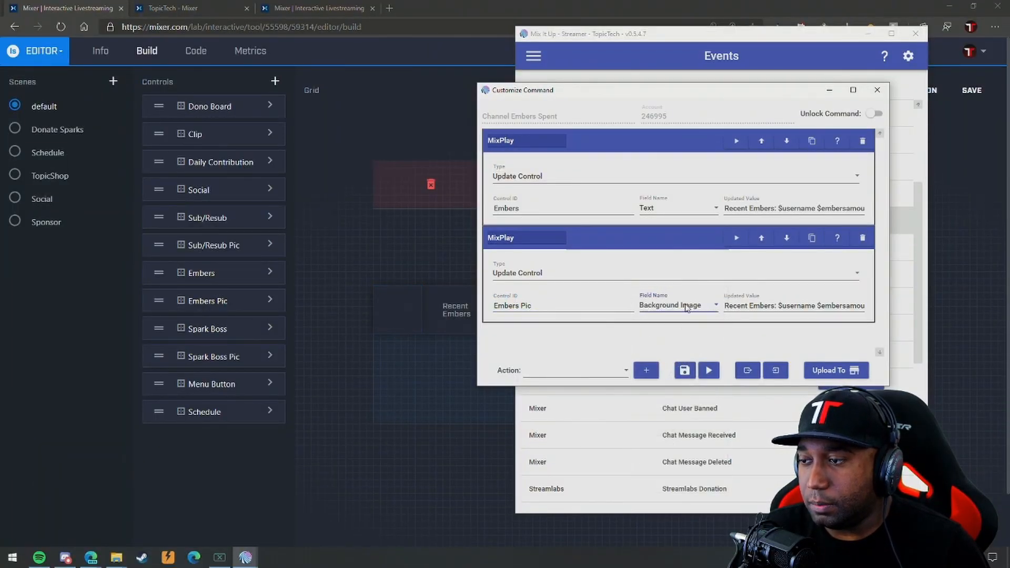
# Replace the updated value of the Embers Pic action with $useravatar.
pyautogui.doubleClick(747, 306)
pyautogui.click(753, 305)
pyautogui.doubleClick(753, 305)
pyautogui.press('BackSpace')
pyautogui.moveTo(845, 307); pyautogui.dragTo(724, 306)
pyautogui.press('BackSpace')
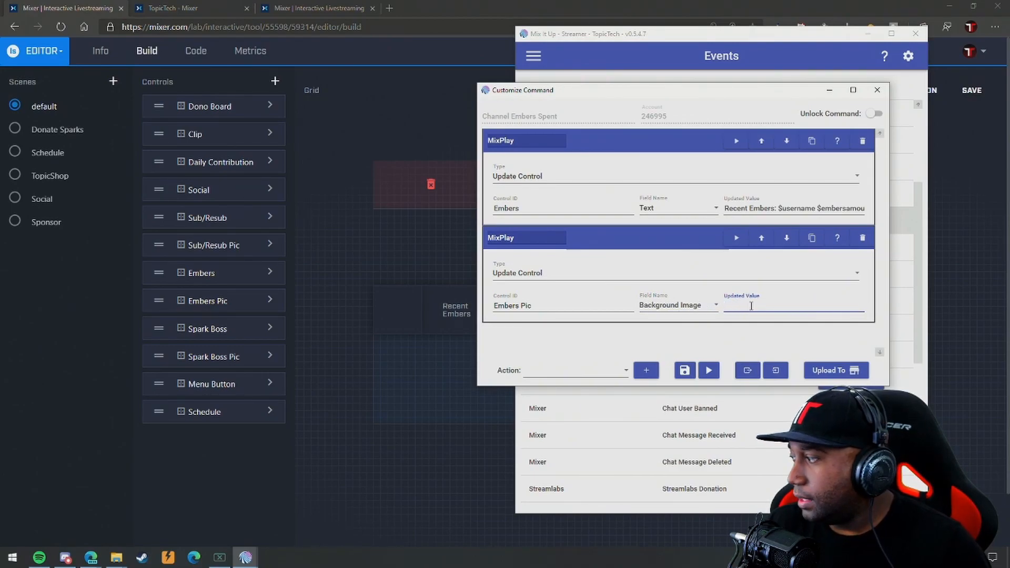
pyautogui.write('$userava')
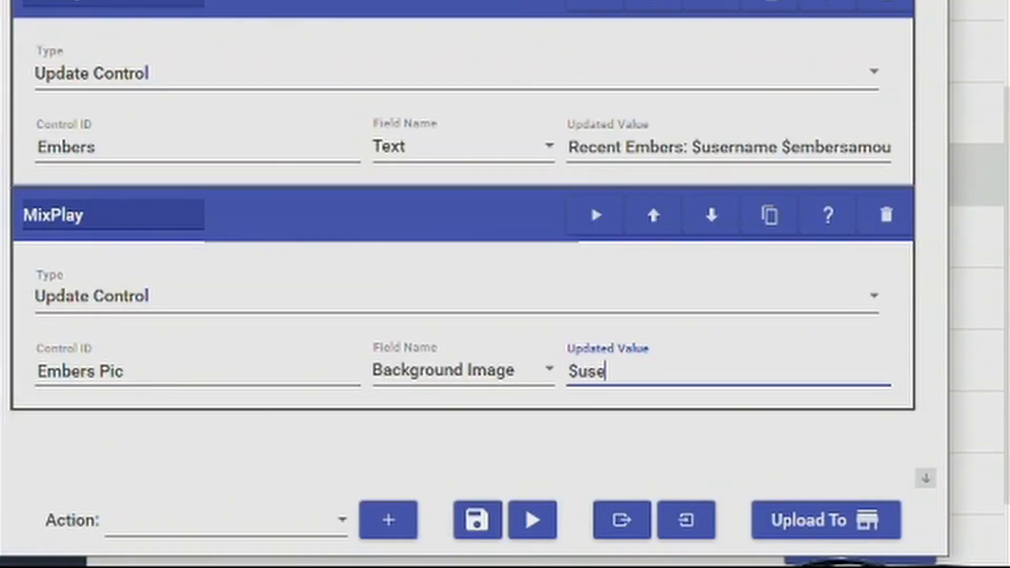
pyautogui.write('tar')
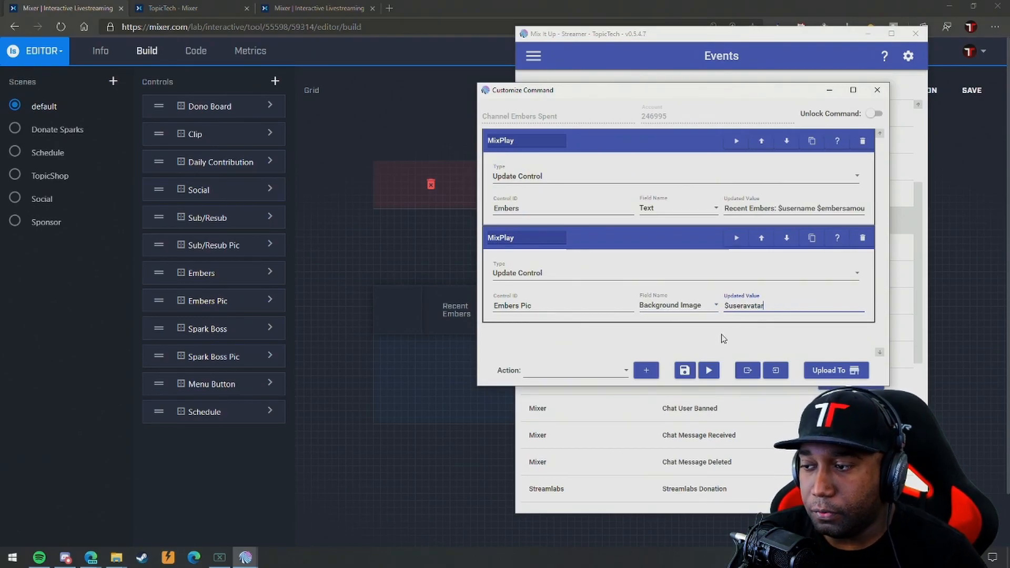
# Save the Channel Embers Spent command and look through the list of available events.
pyautogui.click(684, 370)
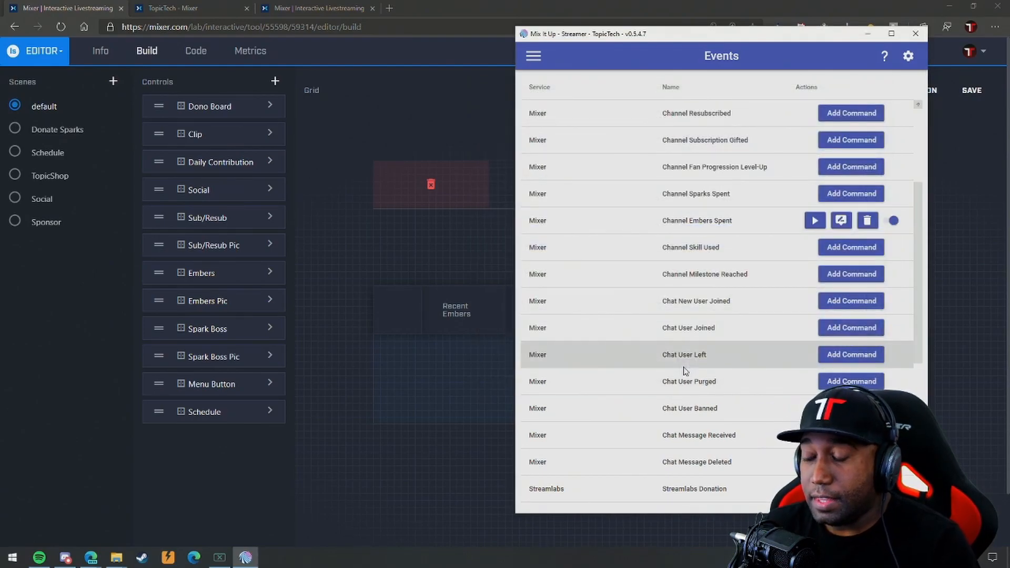
pyautogui.moveTo(661, 43); pyautogui.dragTo(587, 29)
pyautogui.scroll(-1, 578, 269)
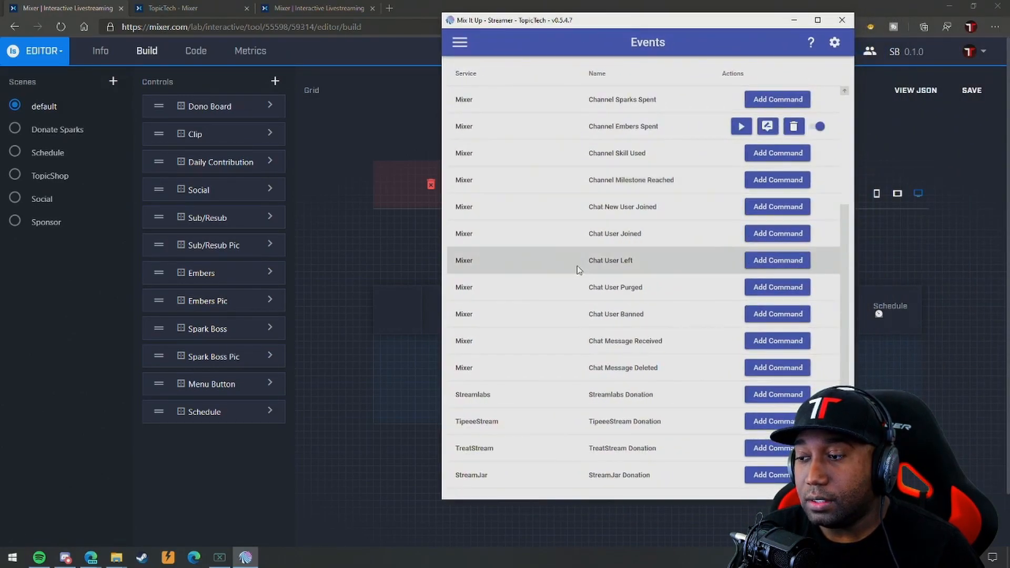
pyautogui.scroll(-1, 578, 269)
pyautogui.scroll(-2, 705, 293)
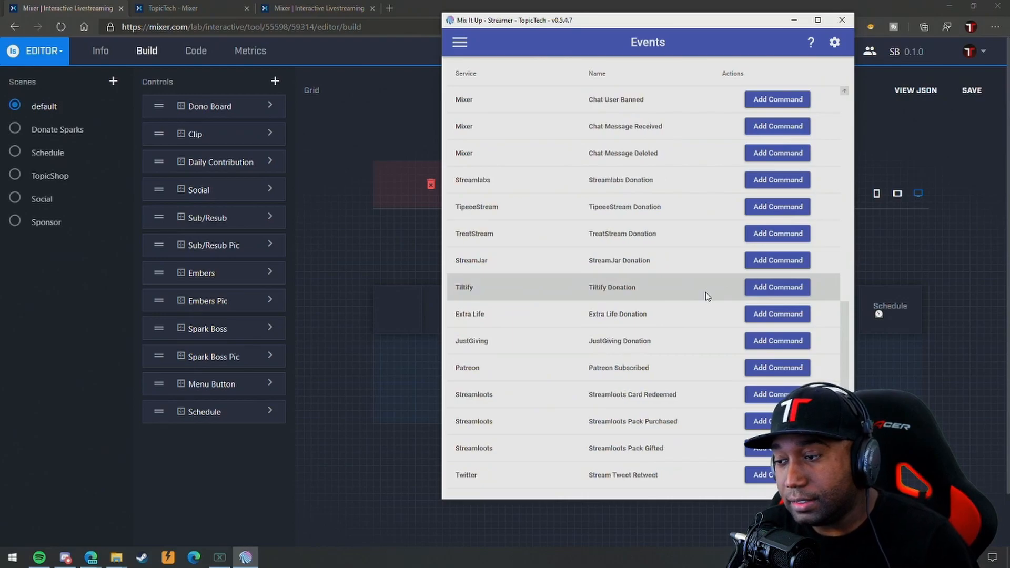
pyautogui.scroll(6, 706, 289)
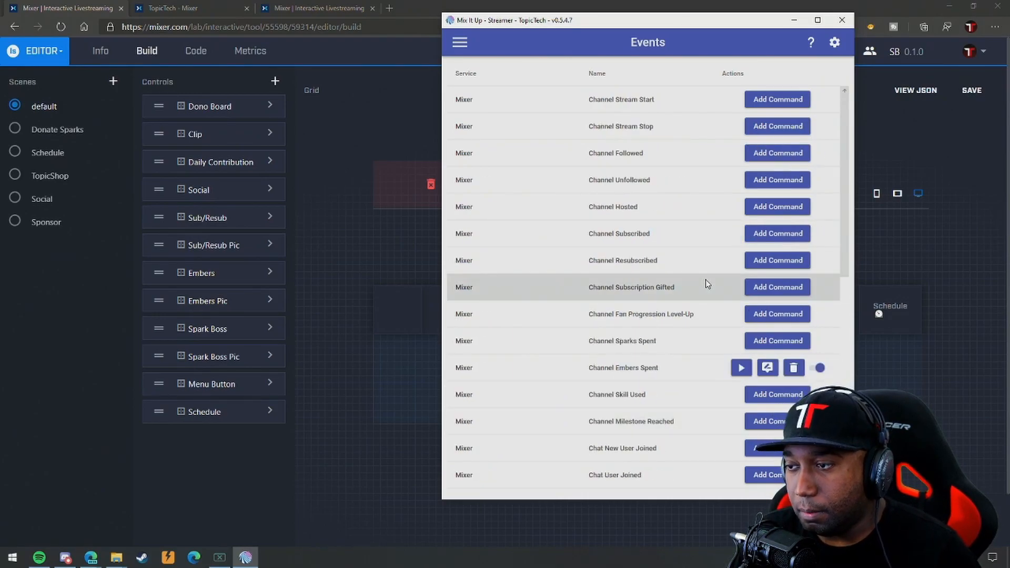
# Create a command for the Channel Subscribed event and add a MixPlay action to it.
pyautogui.click(755, 240)
pyautogui.click(516, 308)
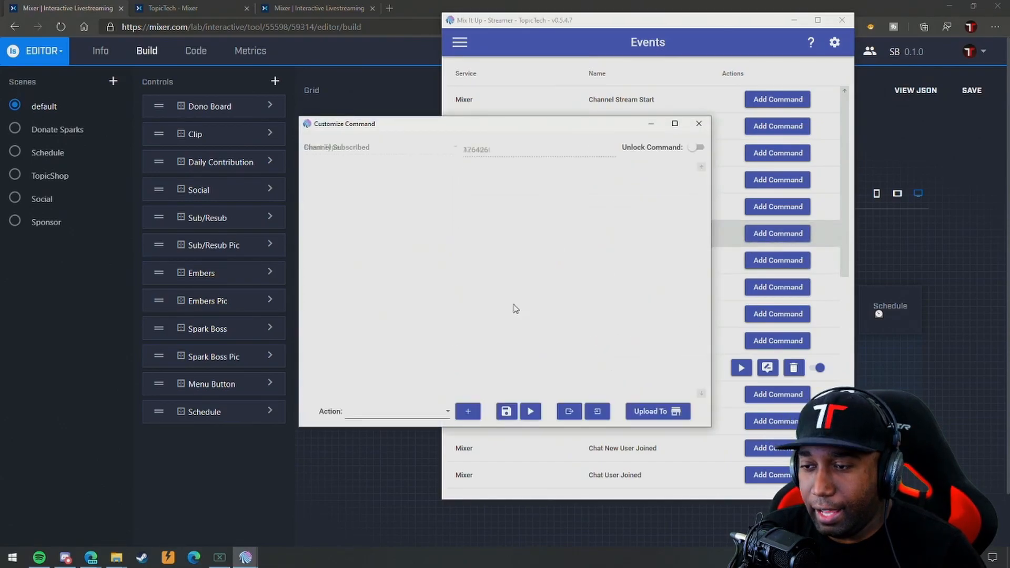
pyautogui.click(417, 415)
pyautogui.scroll(-5, 412, 340)
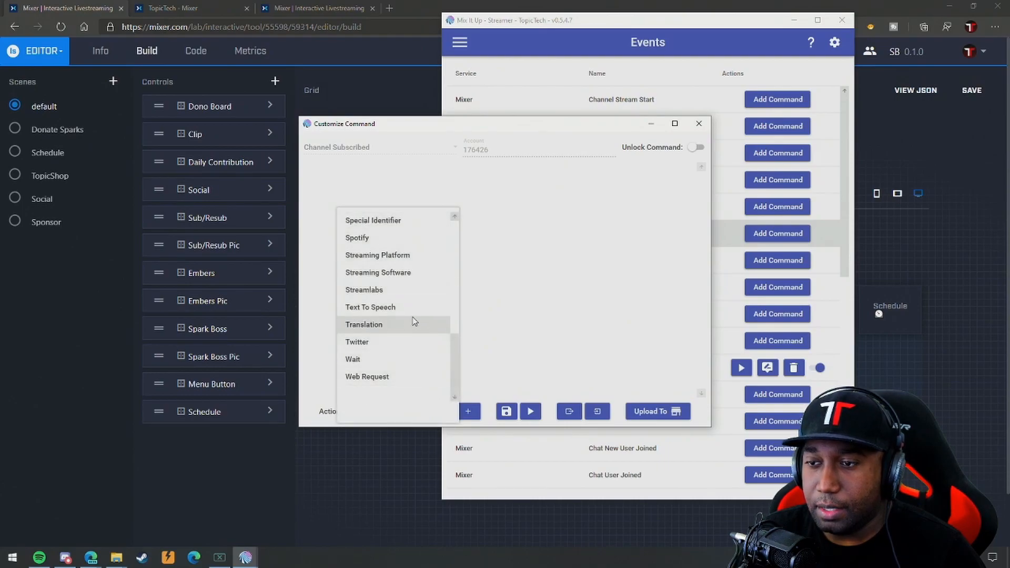
pyautogui.scroll(5, 413, 317)
pyautogui.click(398, 254)
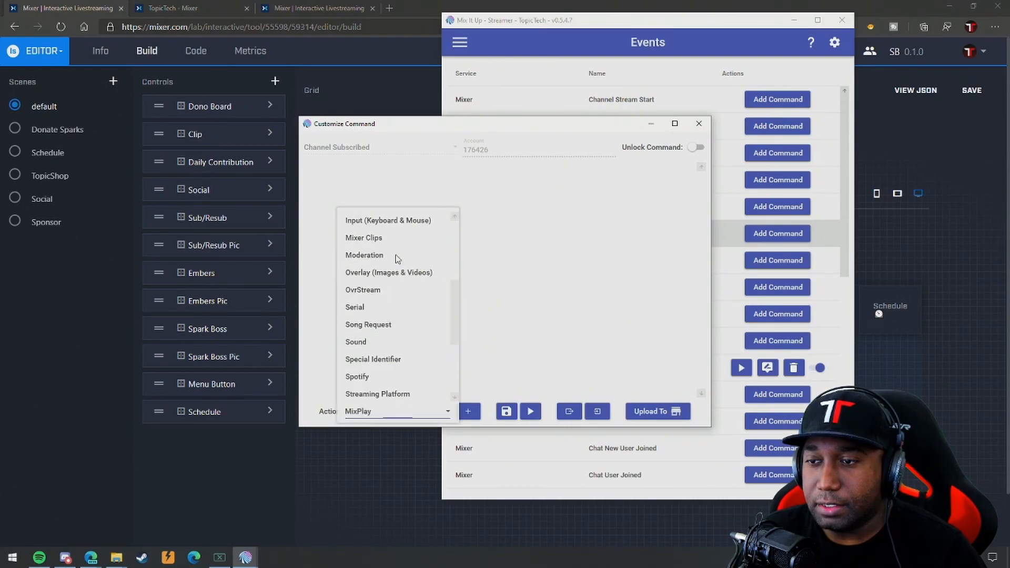
pyautogui.click(468, 411)
# Set the MixPlay action's type to Update Control and its control ID to Sub/Resub.
pyautogui.click(390, 213)
pyautogui.scroll(-3, 384, 347)
pyautogui.click(382, 384)
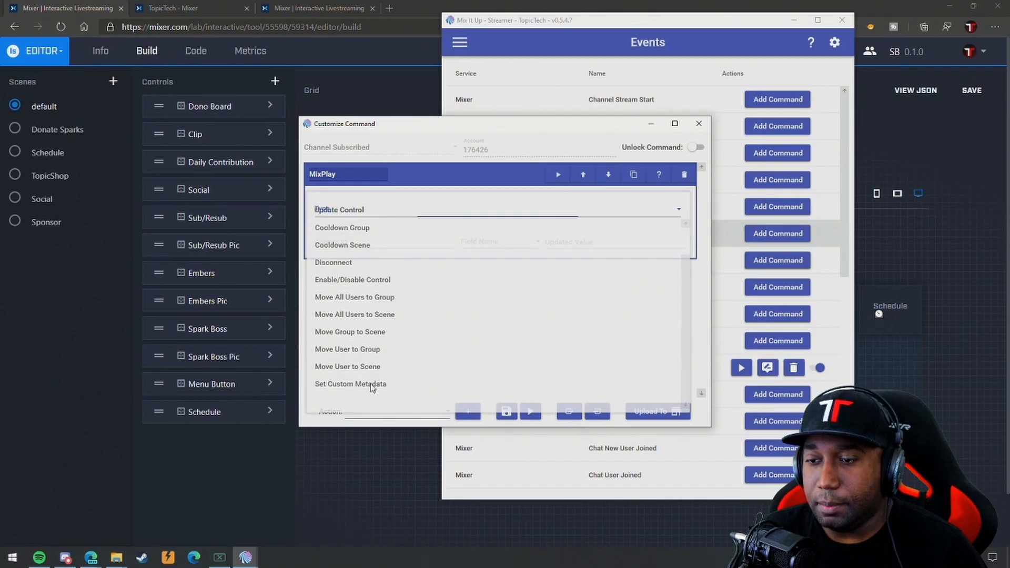
pyautogui.click(359, 244)
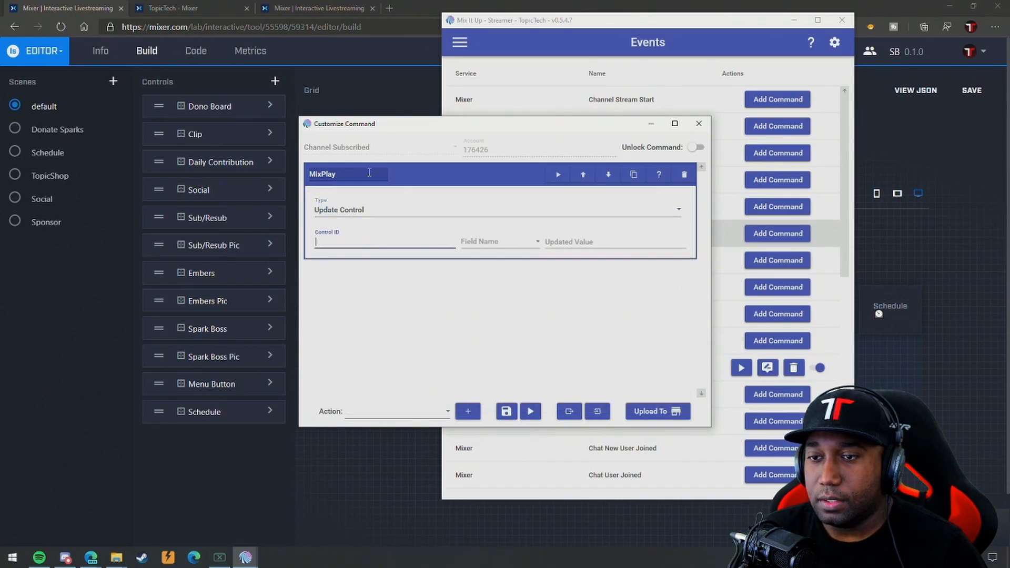
pyautogui.moveTo(381, 136); pyautogui.dragTo(458, 131)
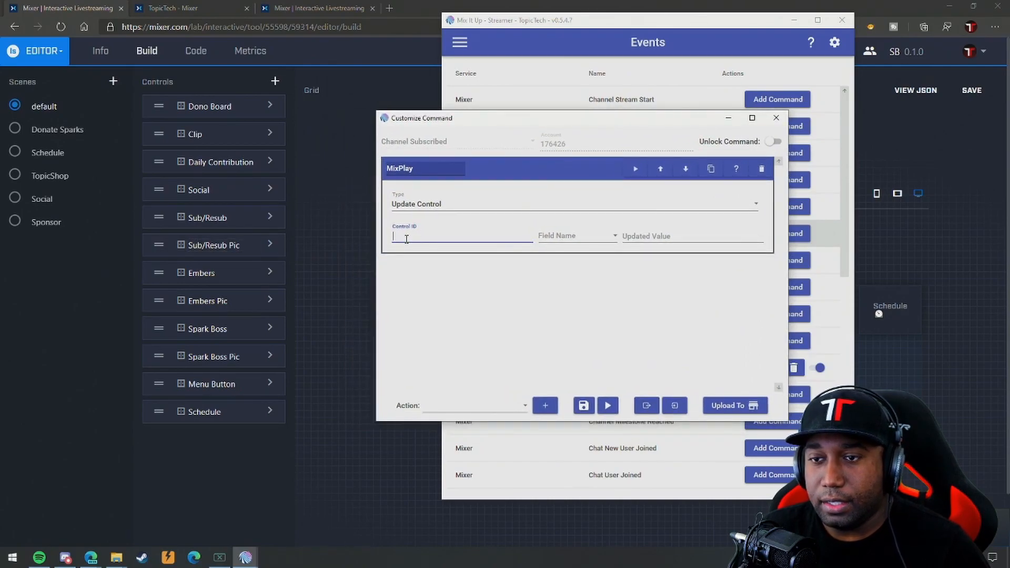
pyautogui.write('Sub/Resub')
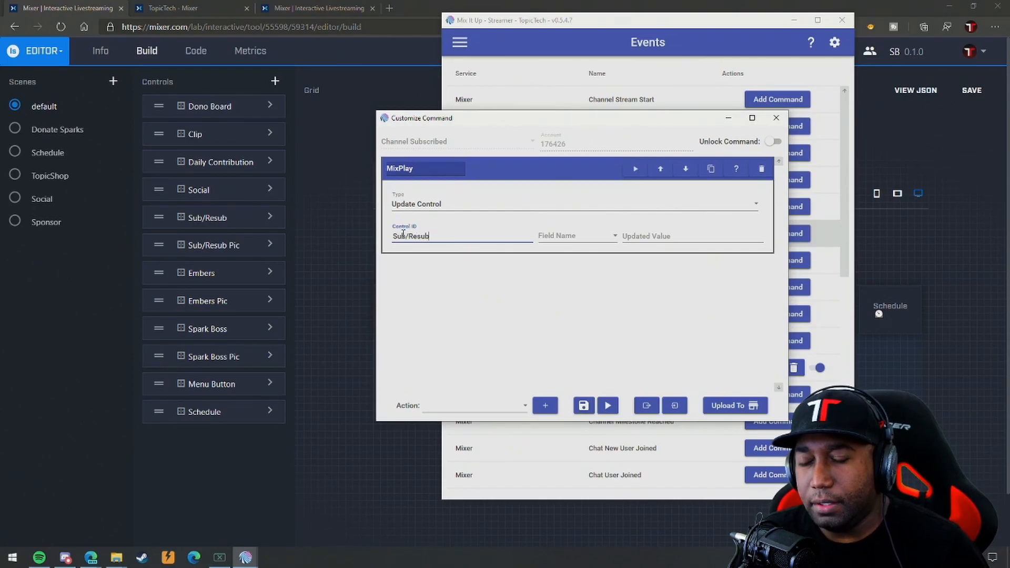
# Make the Sub/Resub action update the Text field with the value "Recent Sub: $username".
pyautogui.click(554, 235)
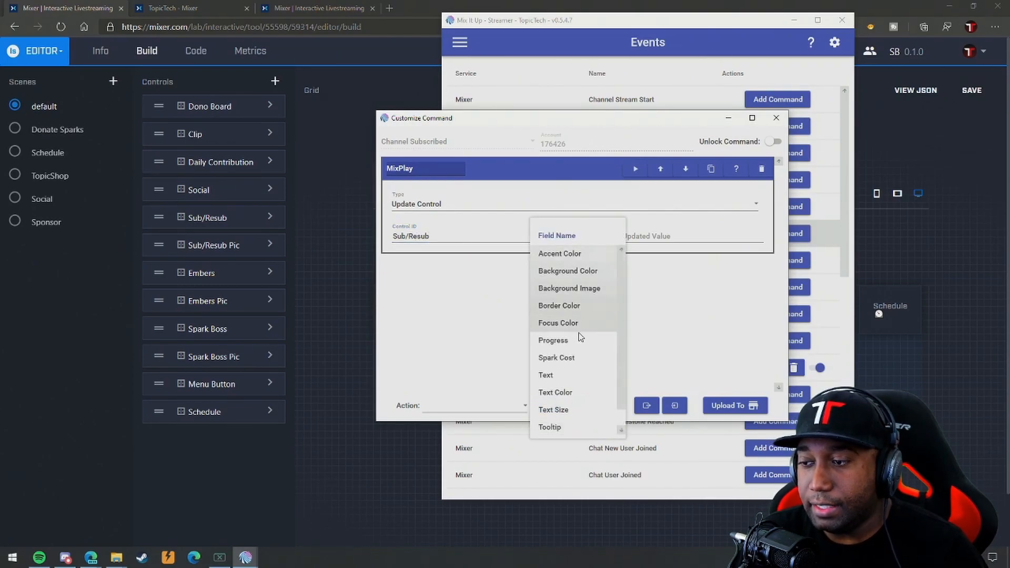
pyautogui.click(651, 235)
pyautogui.click(652, 235)
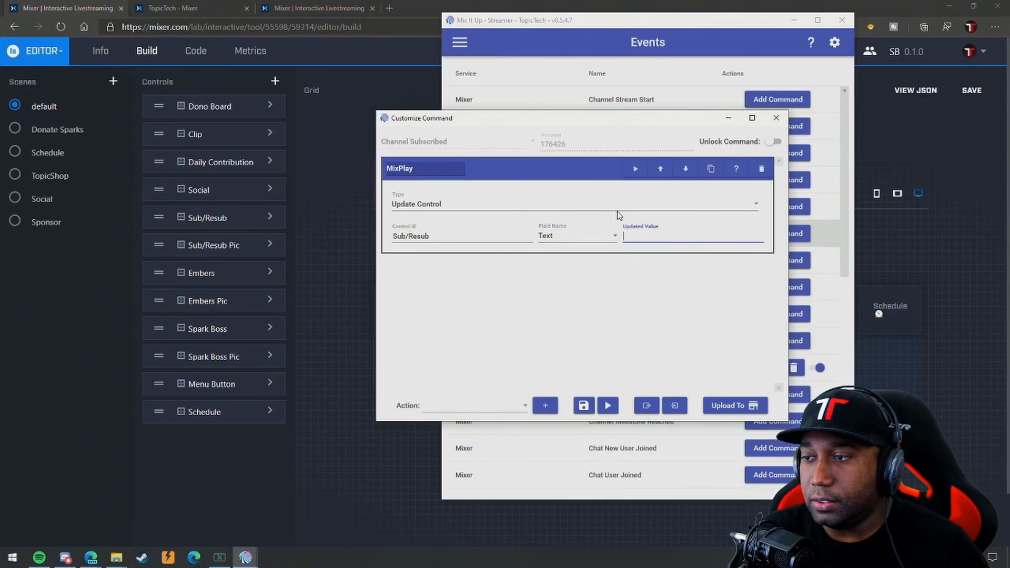
pyautogui.write('Recent Sub: $username')
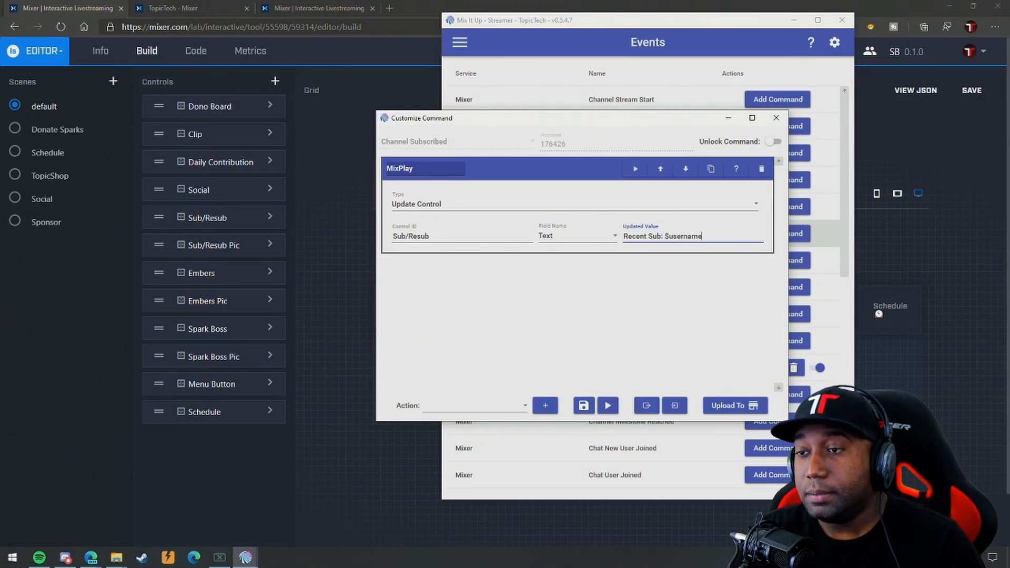
# Duplicate the Sub/Resub action, set the copy's control ID to Sub/Resub Pic, and expand the original action for comparison.
pyautogui.click(710, 172)
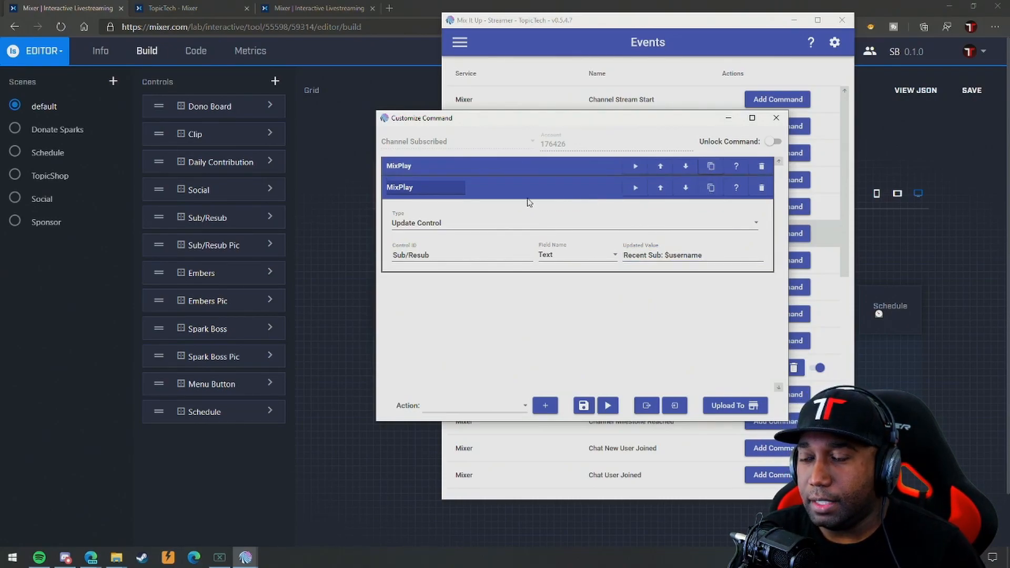
pyautogui.click(431, 255)
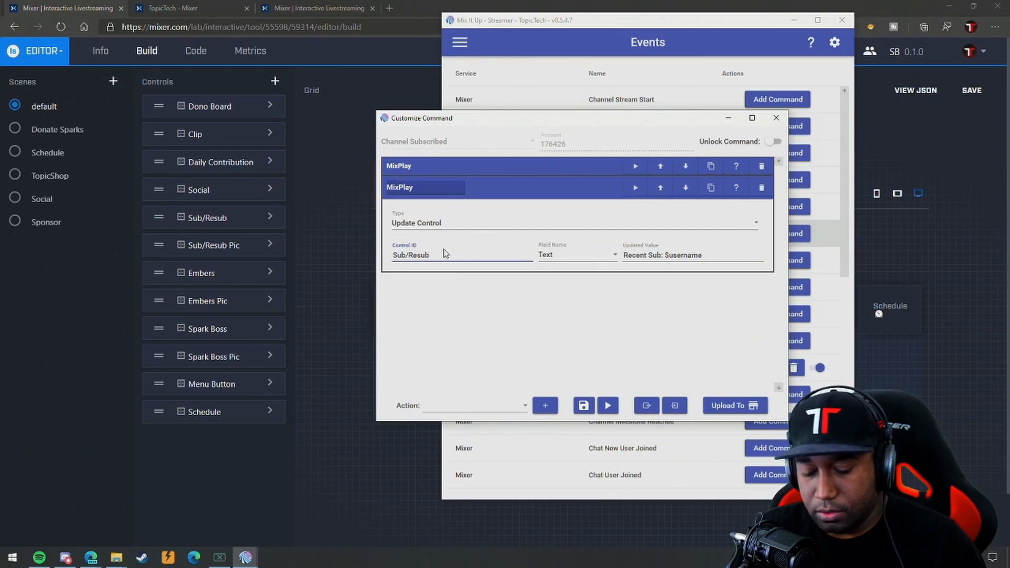
pyautogui.write('Pic')
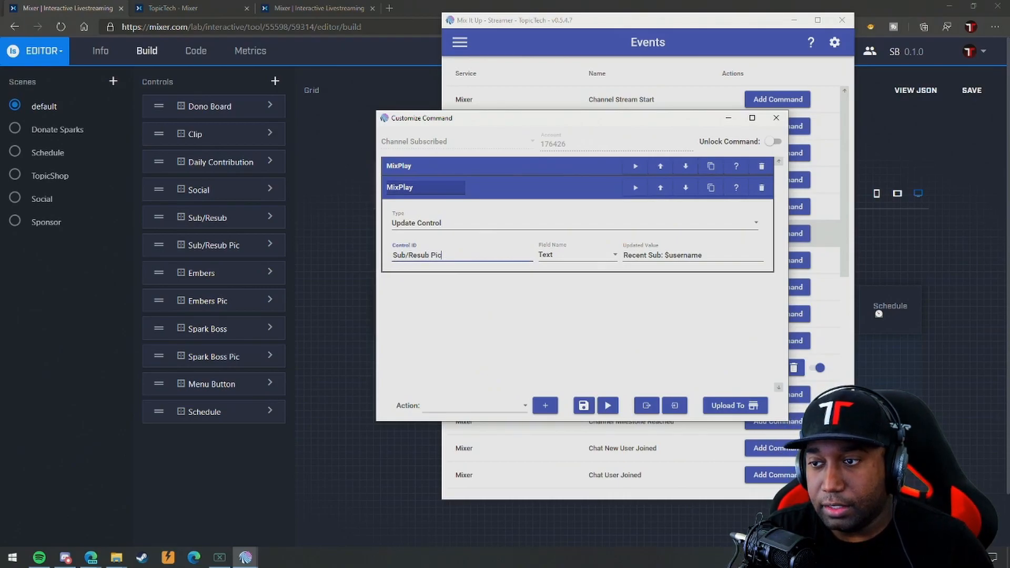
pyautogui.click(482, 170)
pyautogui.click(452, 334)
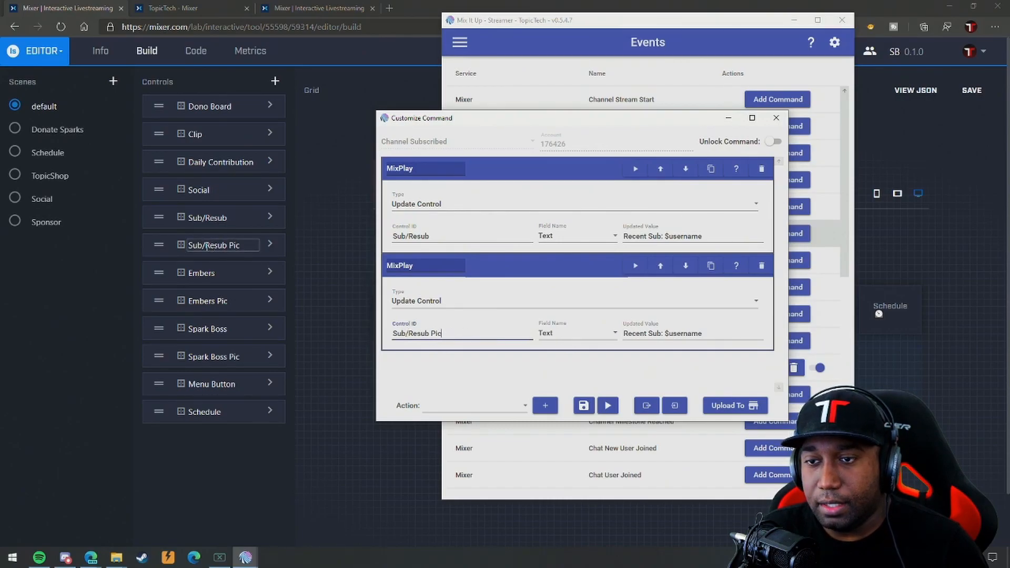
# Make the Sub/Resub Pic action update the Background Image field with $useravatar, and save the Channel Subscribed command.
pyautogui.click(579, 334)
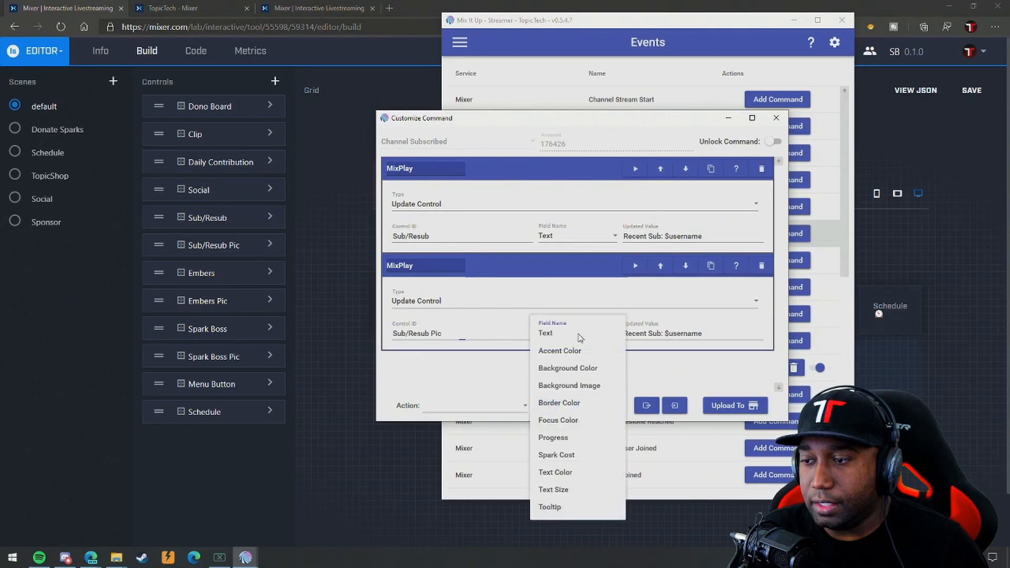
pyautogui.click(580, 386)
pyautogui.moveTo(703, 334); pyautogui.dragTo(623, 334)
pyautogui.press('BackSpace')
pyautogui.write('$useravatar')
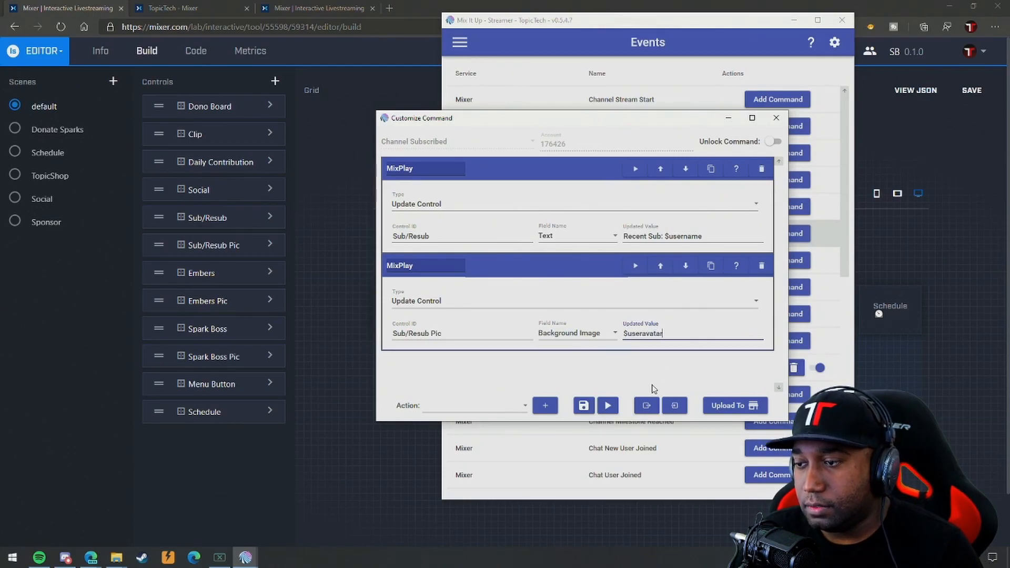
pyautogui.click(583, 406)
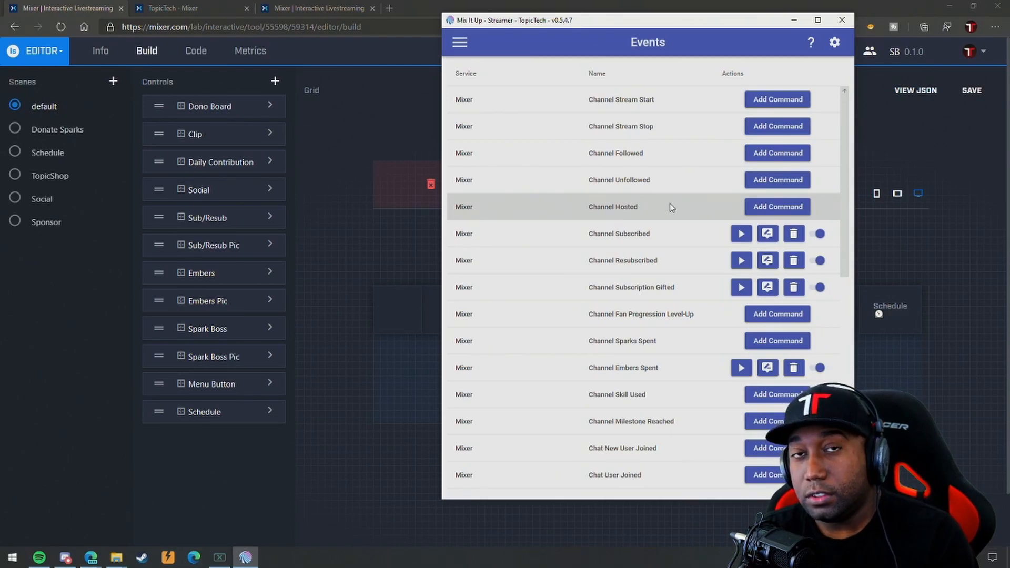
pyautogui.moveTo(629, 21); pyautogui.dragTo(255, 25)
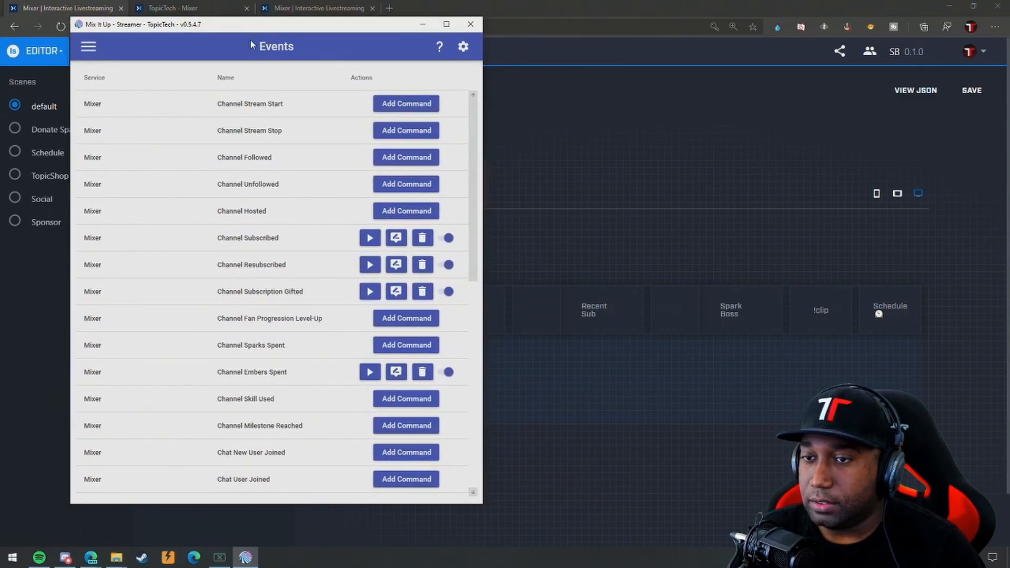
pyautogui.scroll(-2, 306, 228)
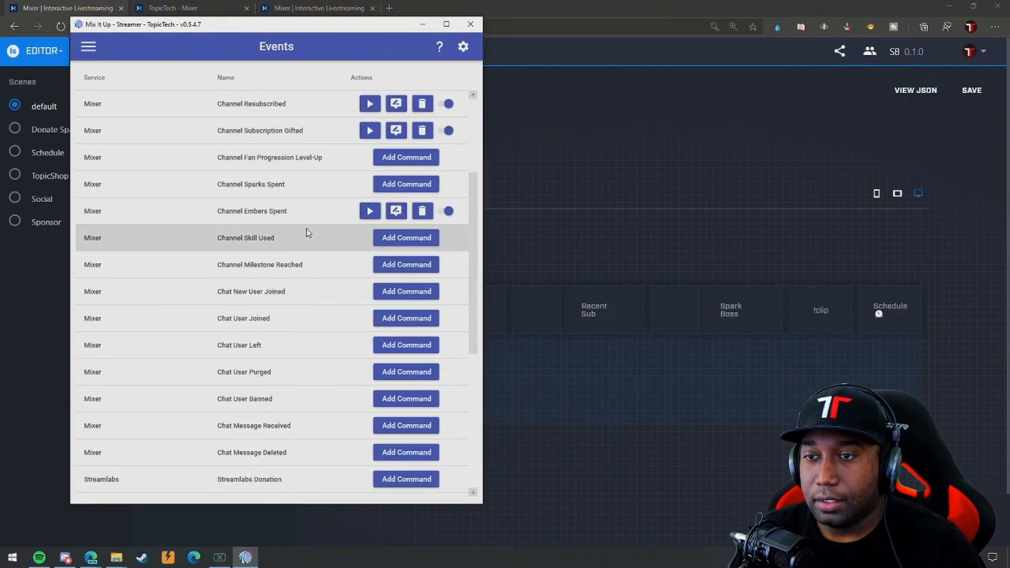
pyautogui.moveTo(303, 27); pyautogui.dragTo(201, 34)
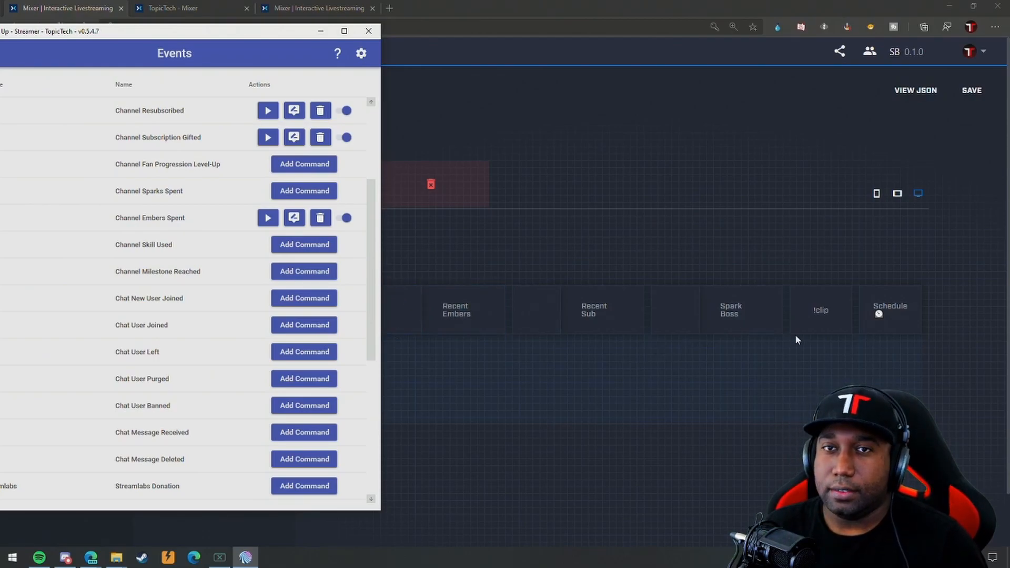
pyautogui.moveTo(223, 38); pyautogui.dragTo(767, 41)
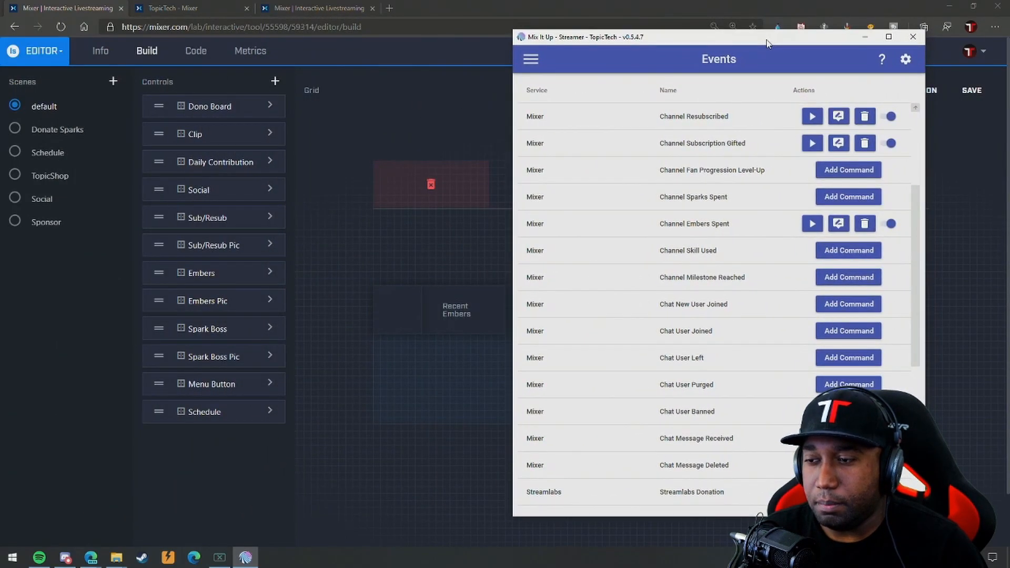